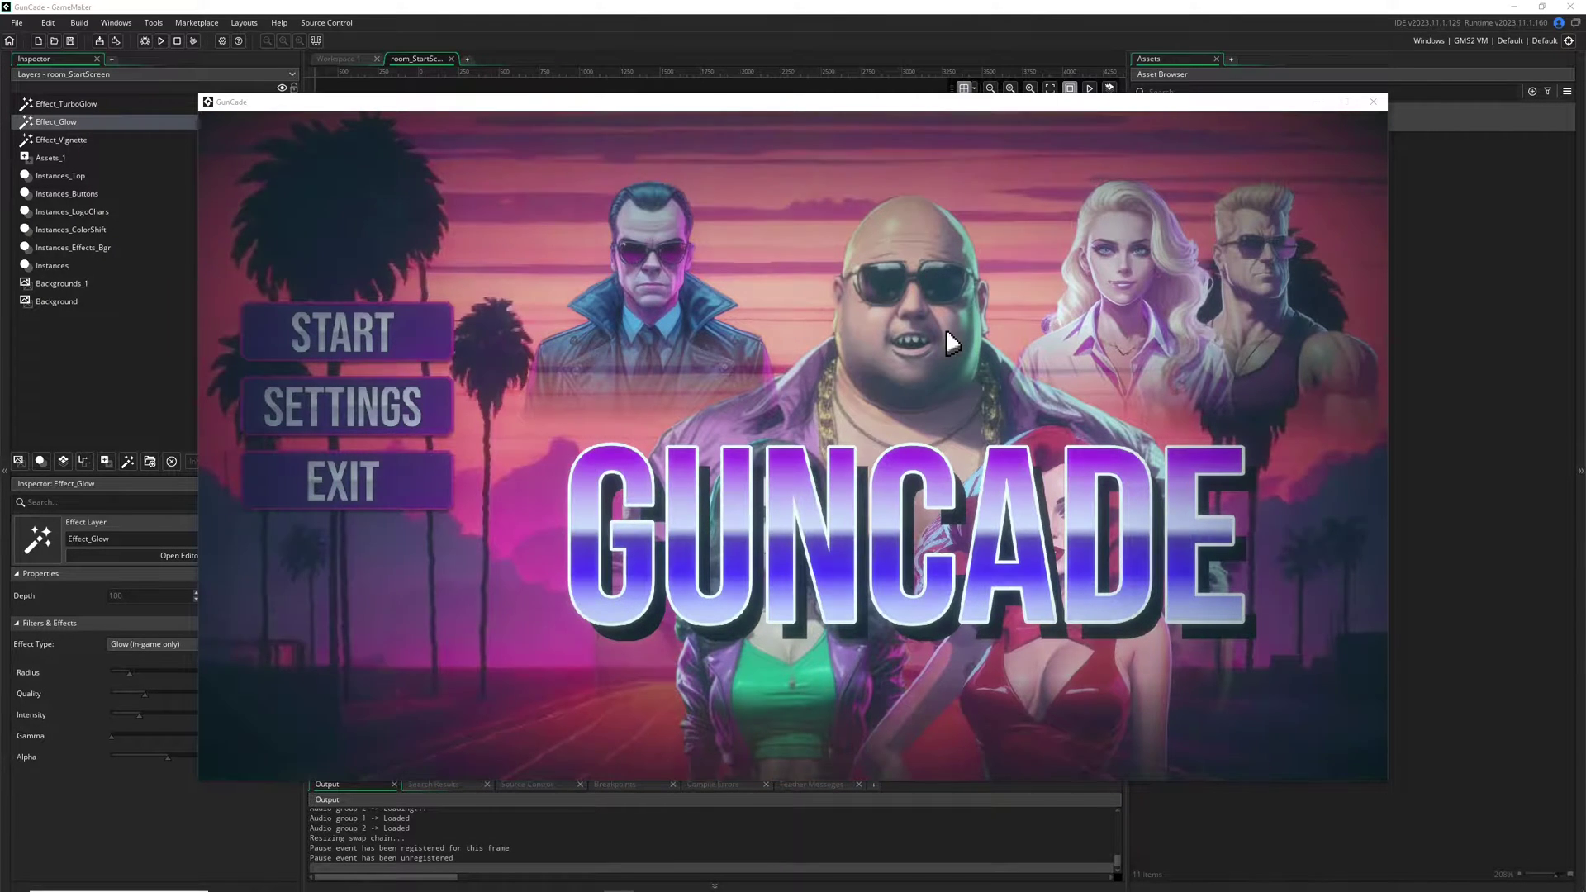
Close the running game and set the Effect_TurboGlow layer's effect type to Glow (in-game only)
{"action": "left_click", "coordinate": [1373, 101]}
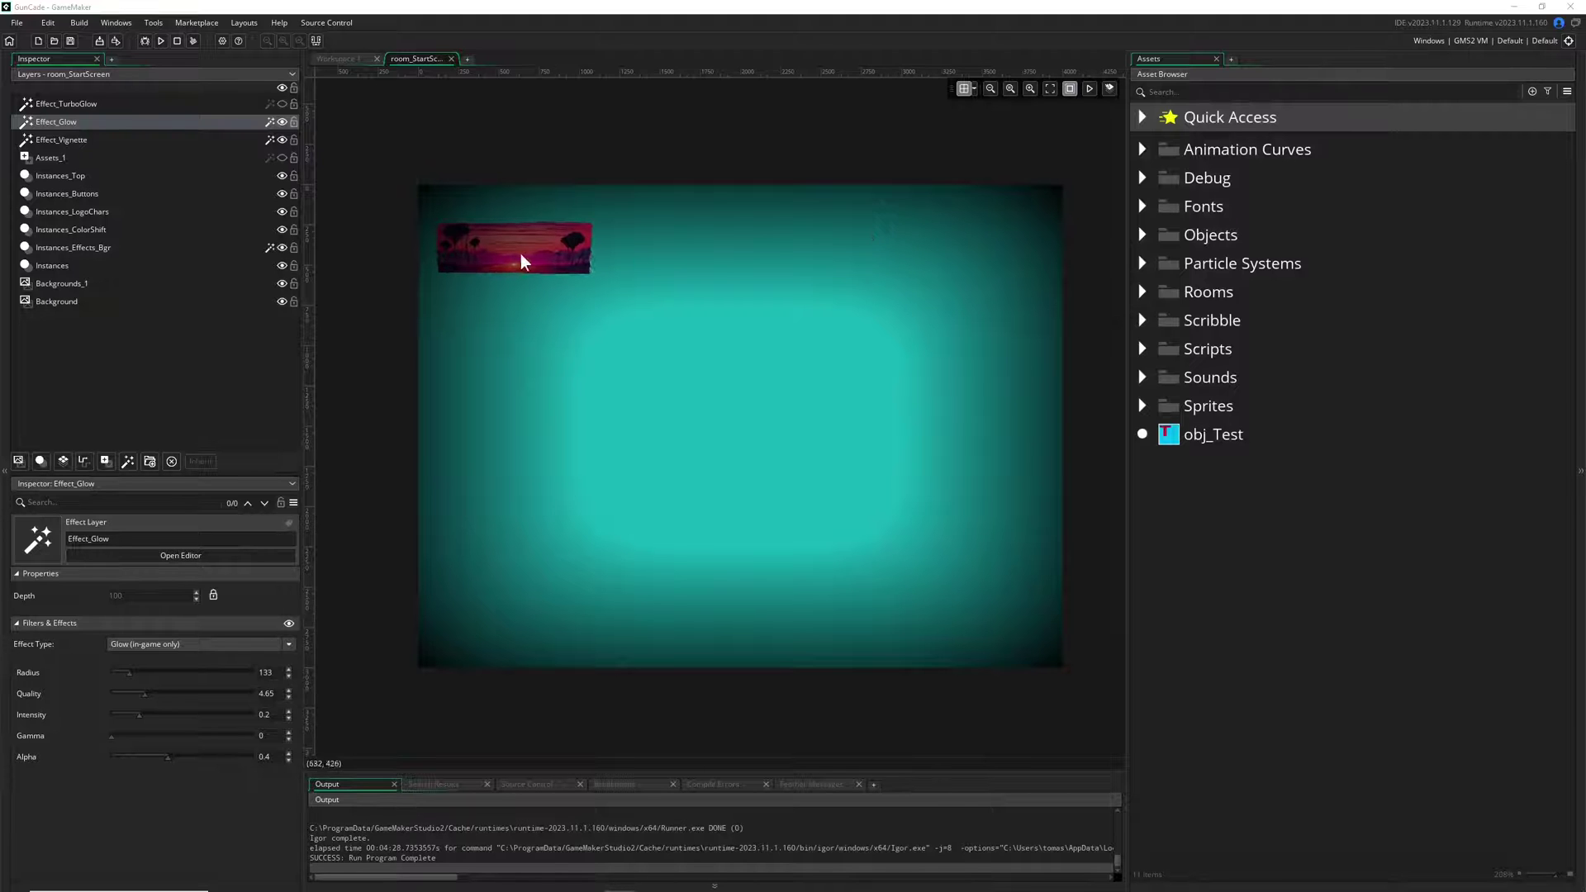
{"action": "left_click", "coordinate": [90, 104]}
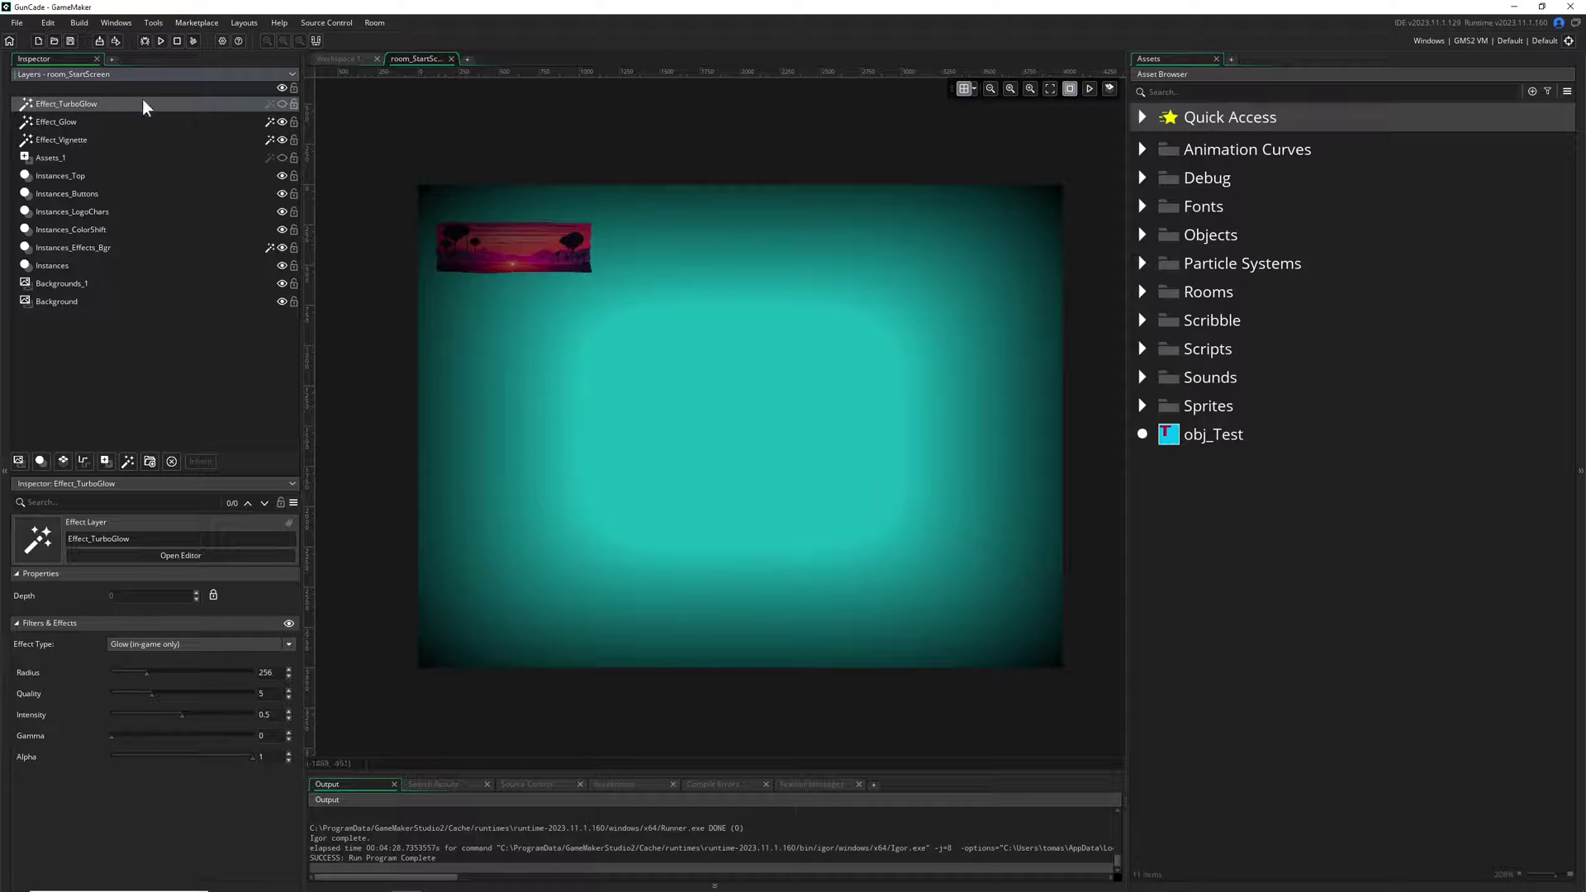
{"action": "left_click", "coordinate": [181, 644]}
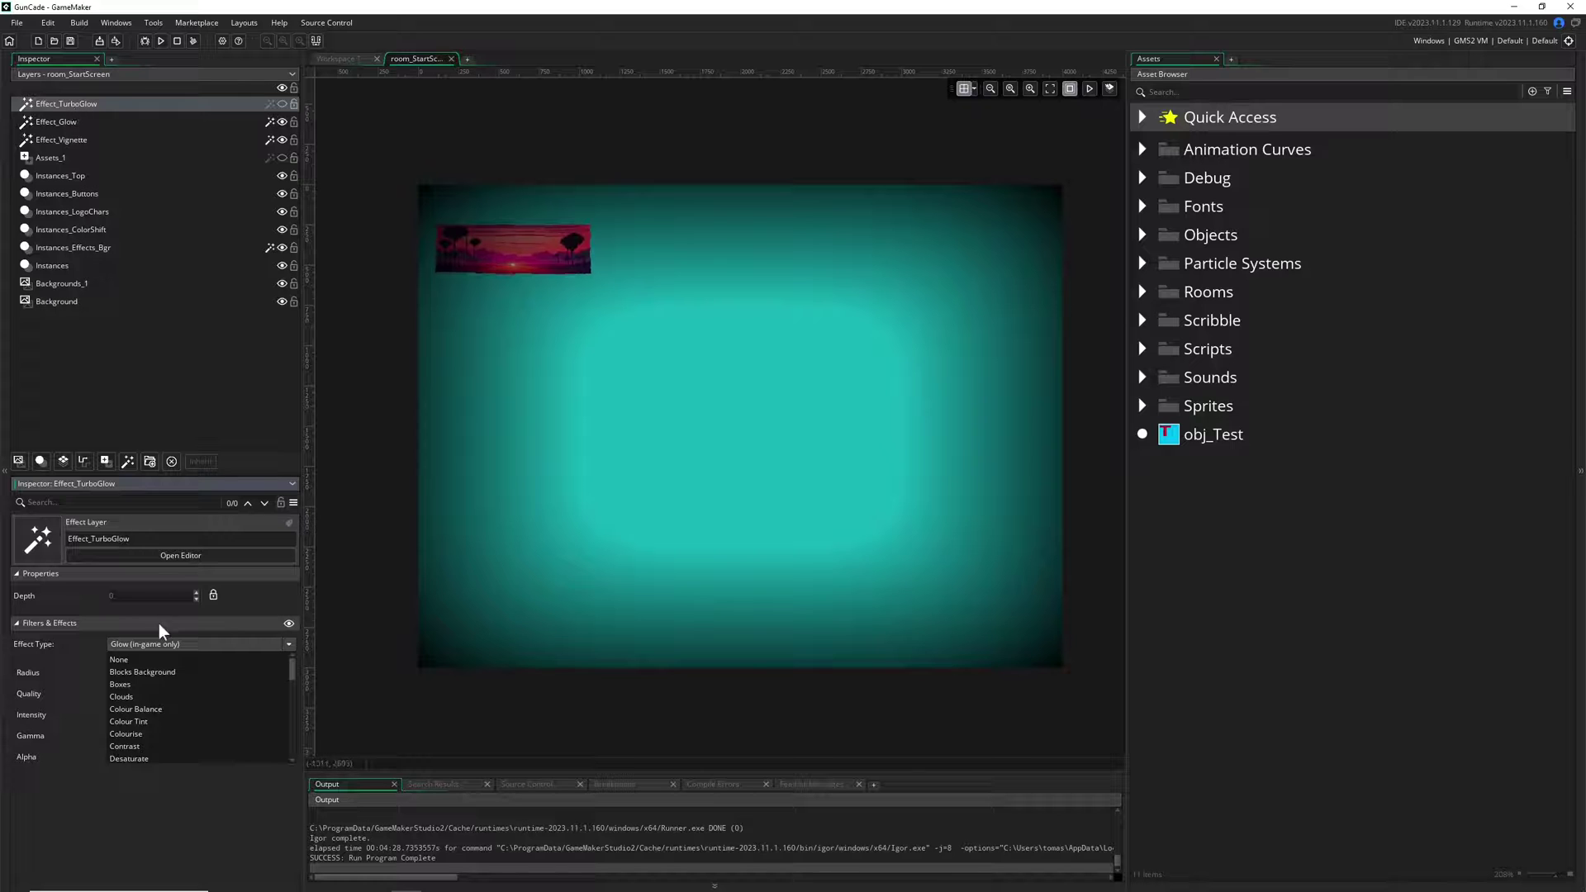
{"action": "scroll", "coordinate": [184, 692], "scroll_direction": "down", "scroll_amount": 4}
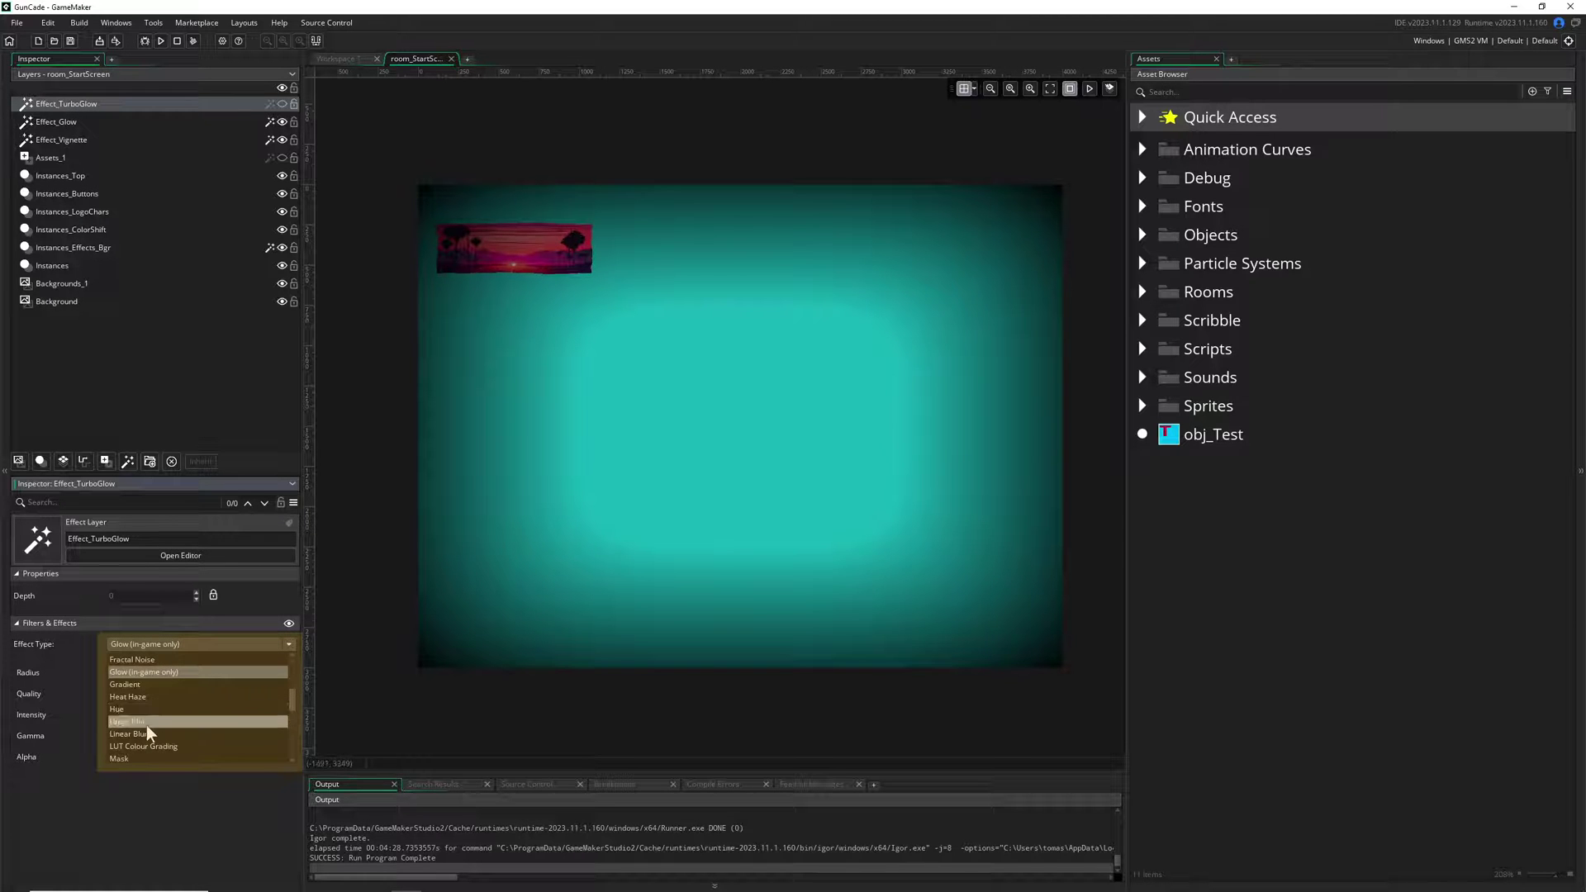
{"action": "left_click", "coordinate": [141, 661]}
{"action": "left_click", "coordinate": [153, 651]}
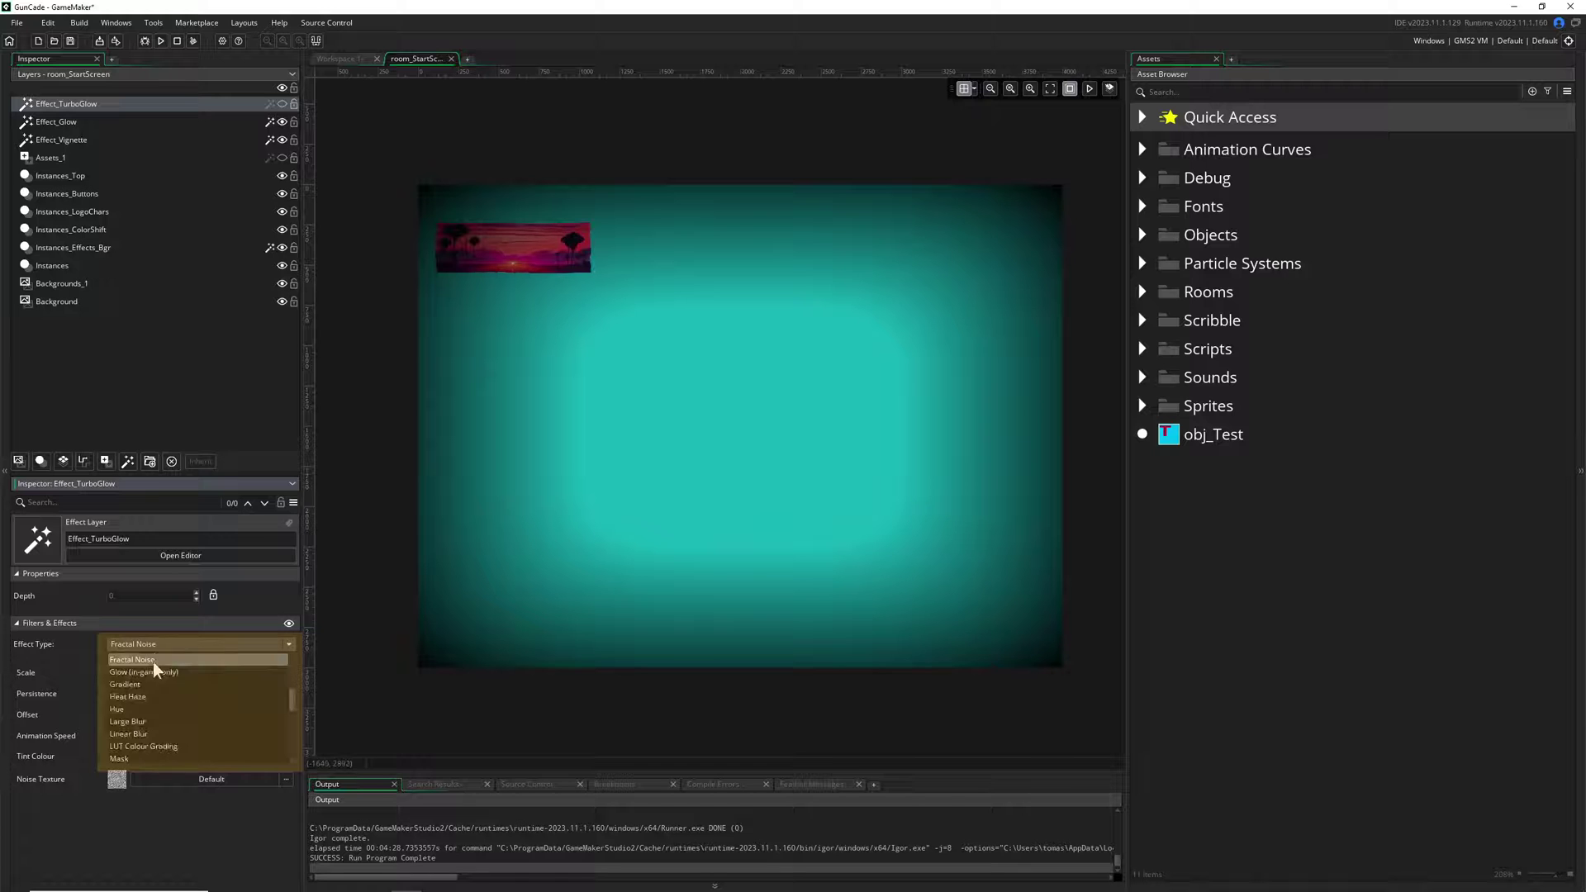
{"action": "left_click", "coordinate": [153, 678]}
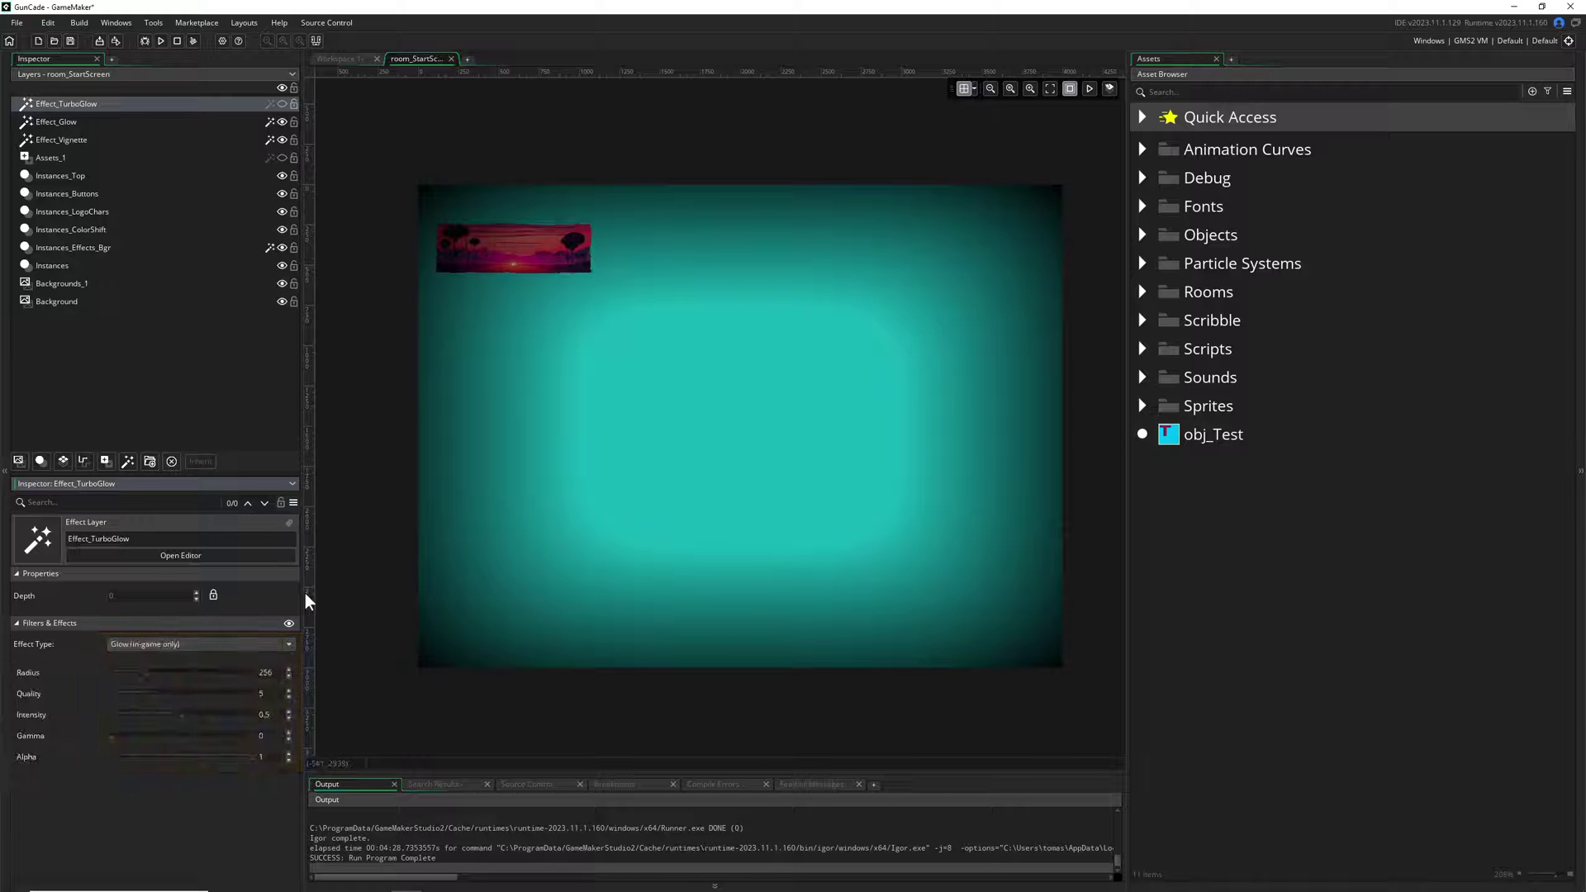
Make the Effect_TurboGlow layer visible and close the game window after test-running it
{"action": "left_click", "coordinate": [276, 106]}
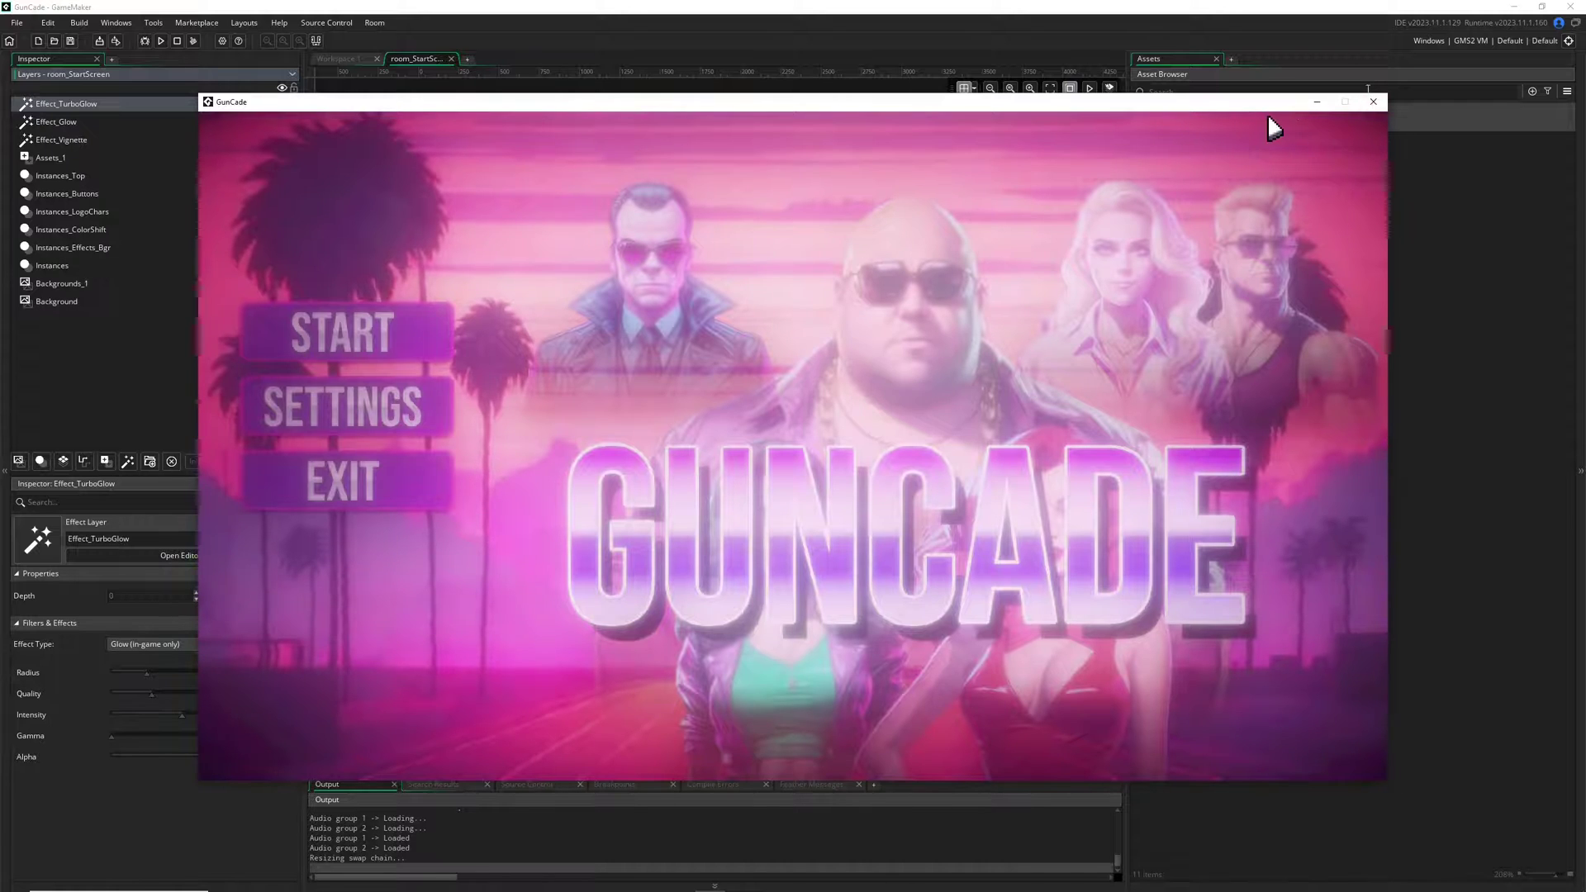
{"action": "left_click", "coordinate": [1374, 102]}
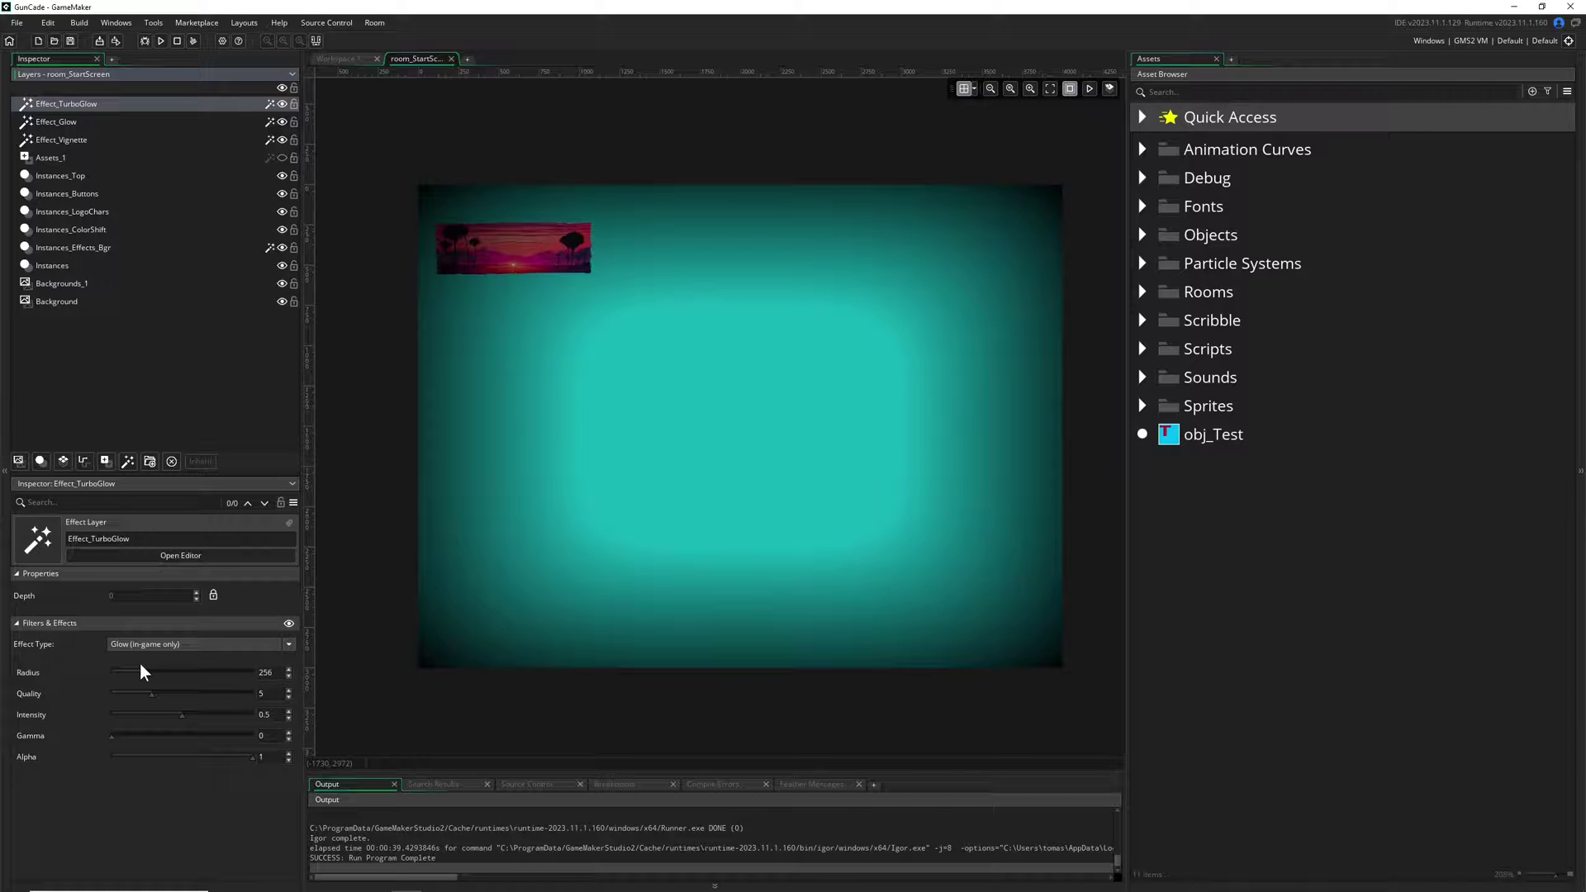
Compare the radius, quality, intensity, gamma and alpha settings of the Effect_Glow and Effect_TurboGlow layers
{"action": "left_click", "coordinate": [83, 122]}
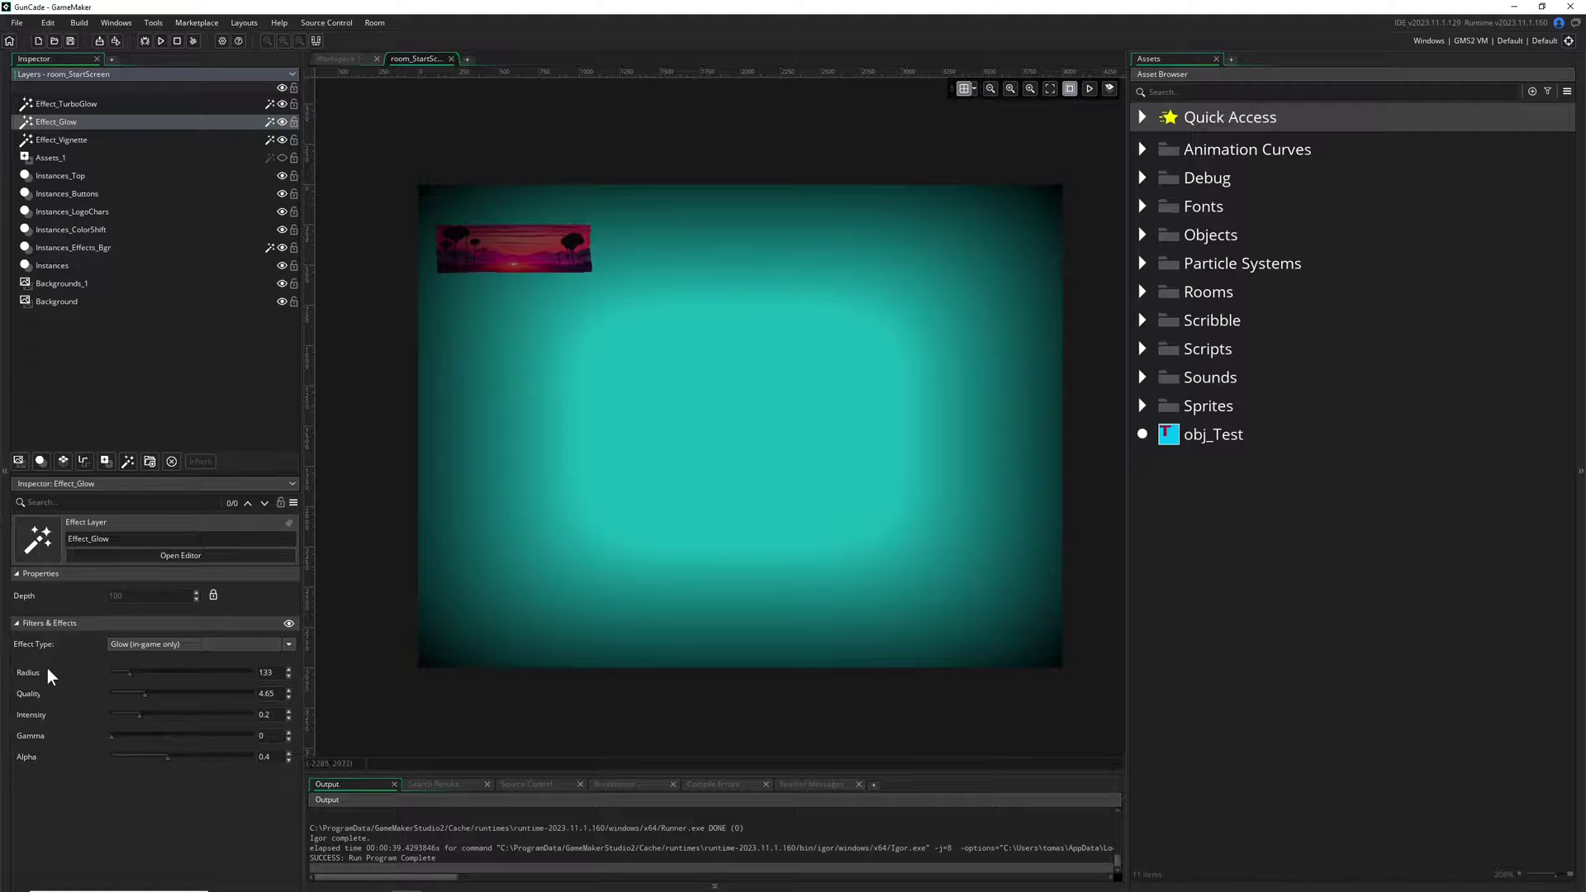
{"action": "left_click", "coordinate": [94, 103]}
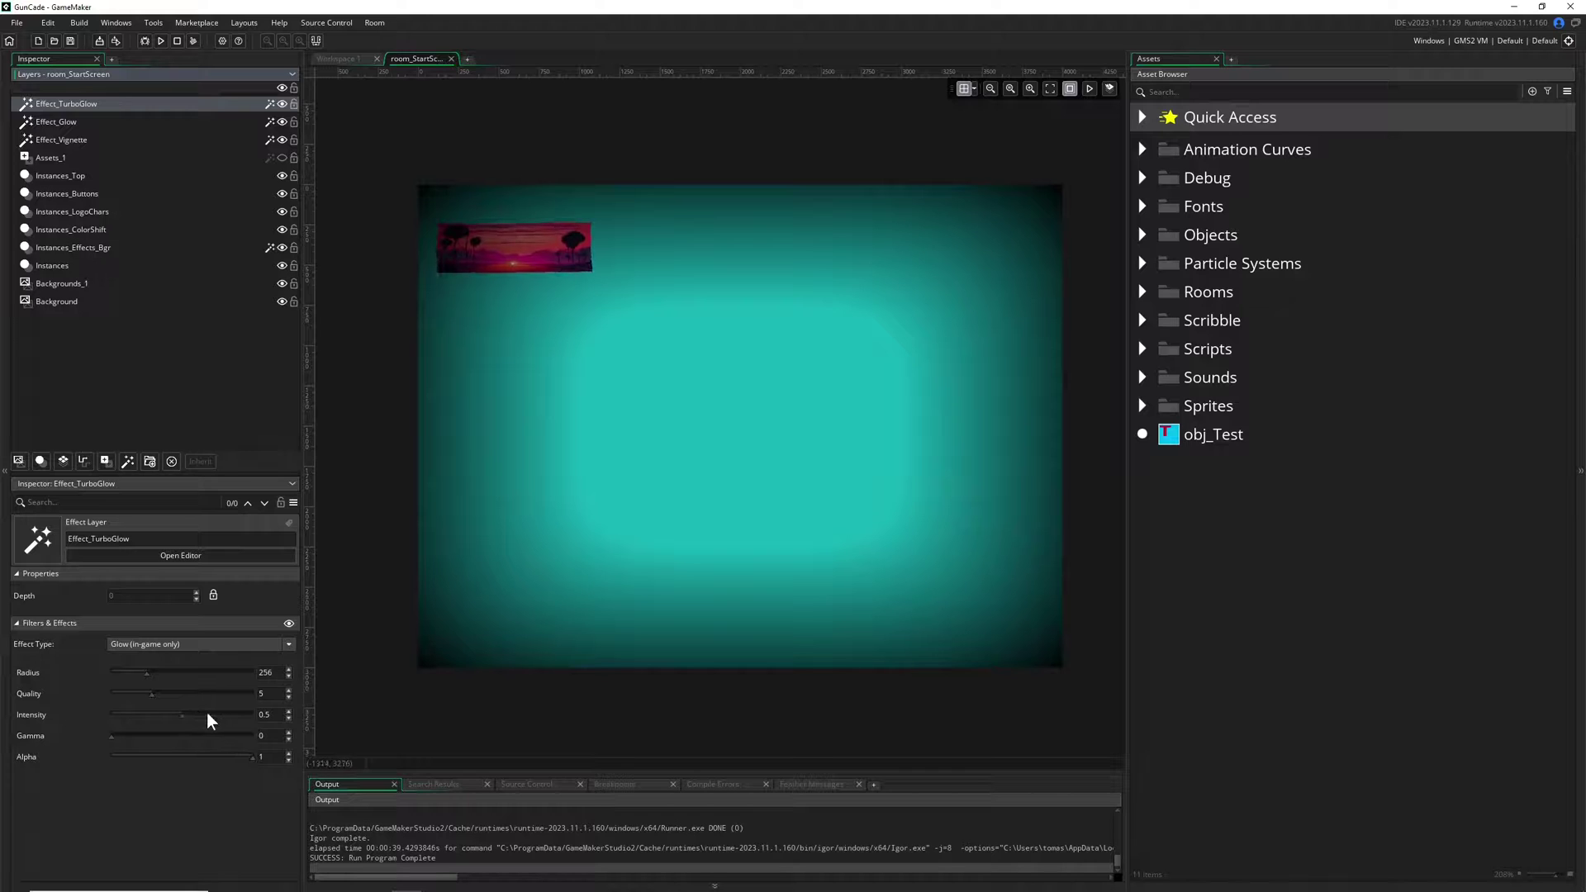
{"action": "left_click", "coordinate": [81, 124]}
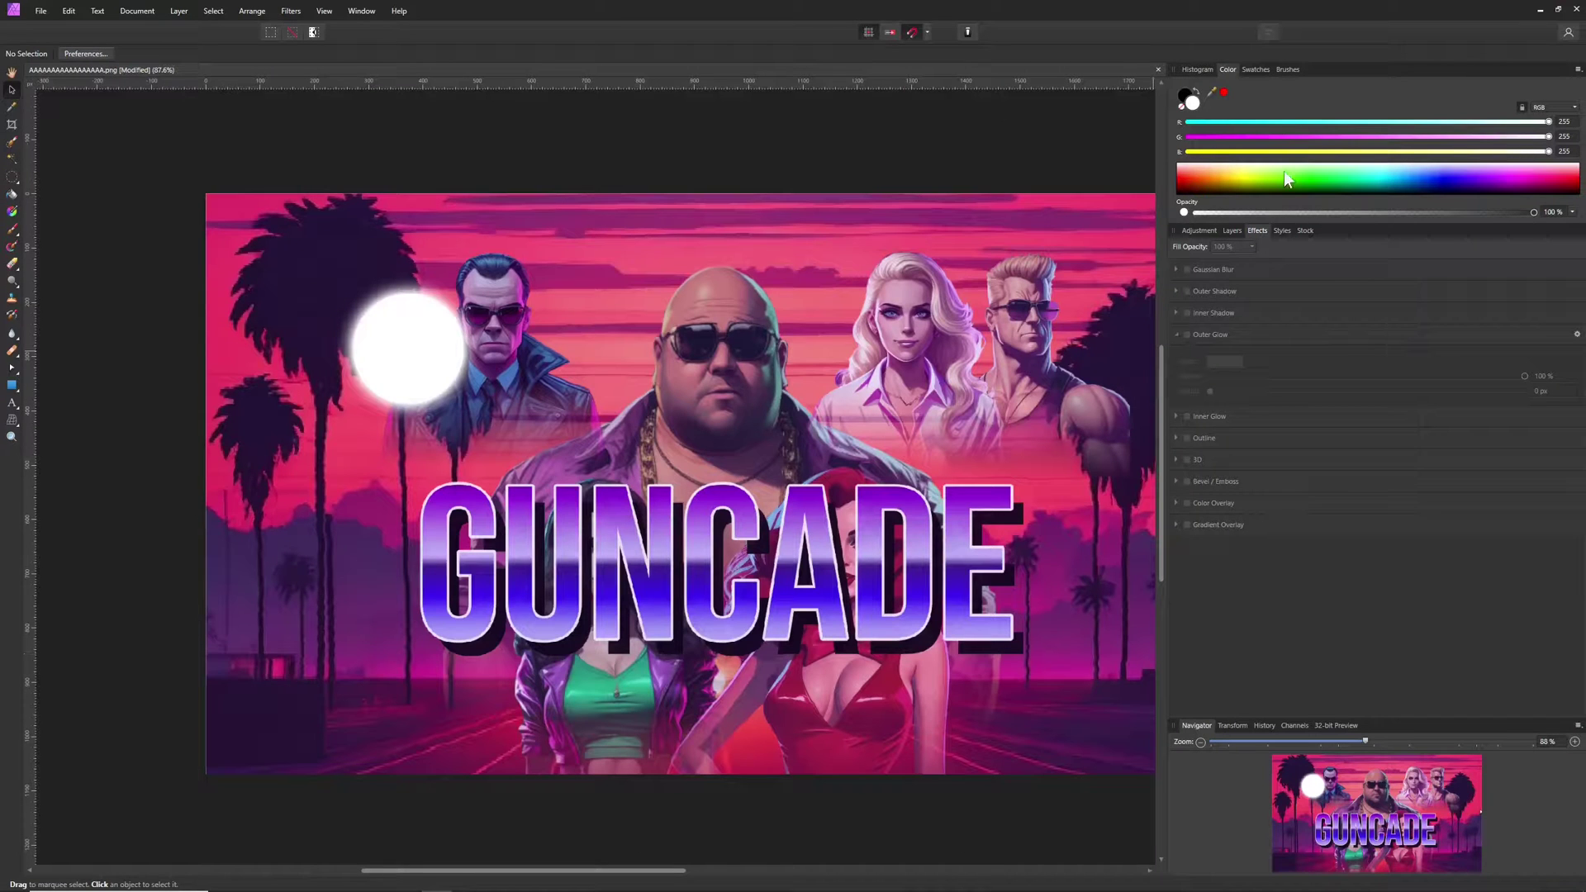
In Affinity Photo, increase the light glow layer's outer glow radius to 100 px and move the circle beside the man in sunglasses and coat
{"action": "left_click", "coordinate": [1231, 231]}
{"action": "left_click", "coordinate": [1227, 265]}
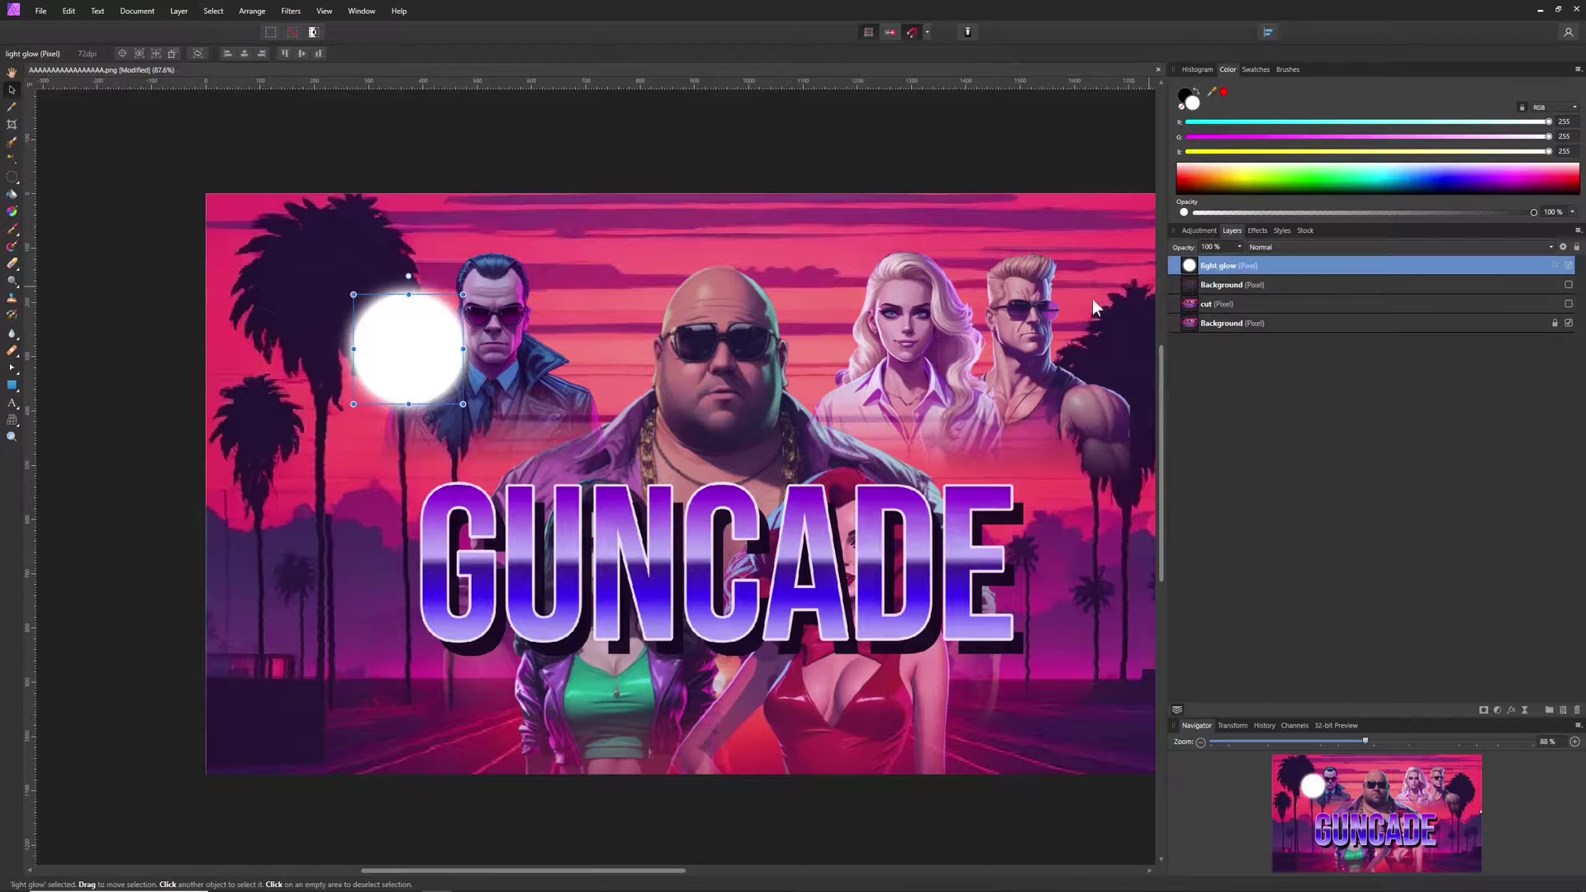
{"action": "left_click_drag", "start_coordinate": [413, 355], "coordinate": [413, 394]}
{"action": "left_click", "coordinate": [1257, 231]}
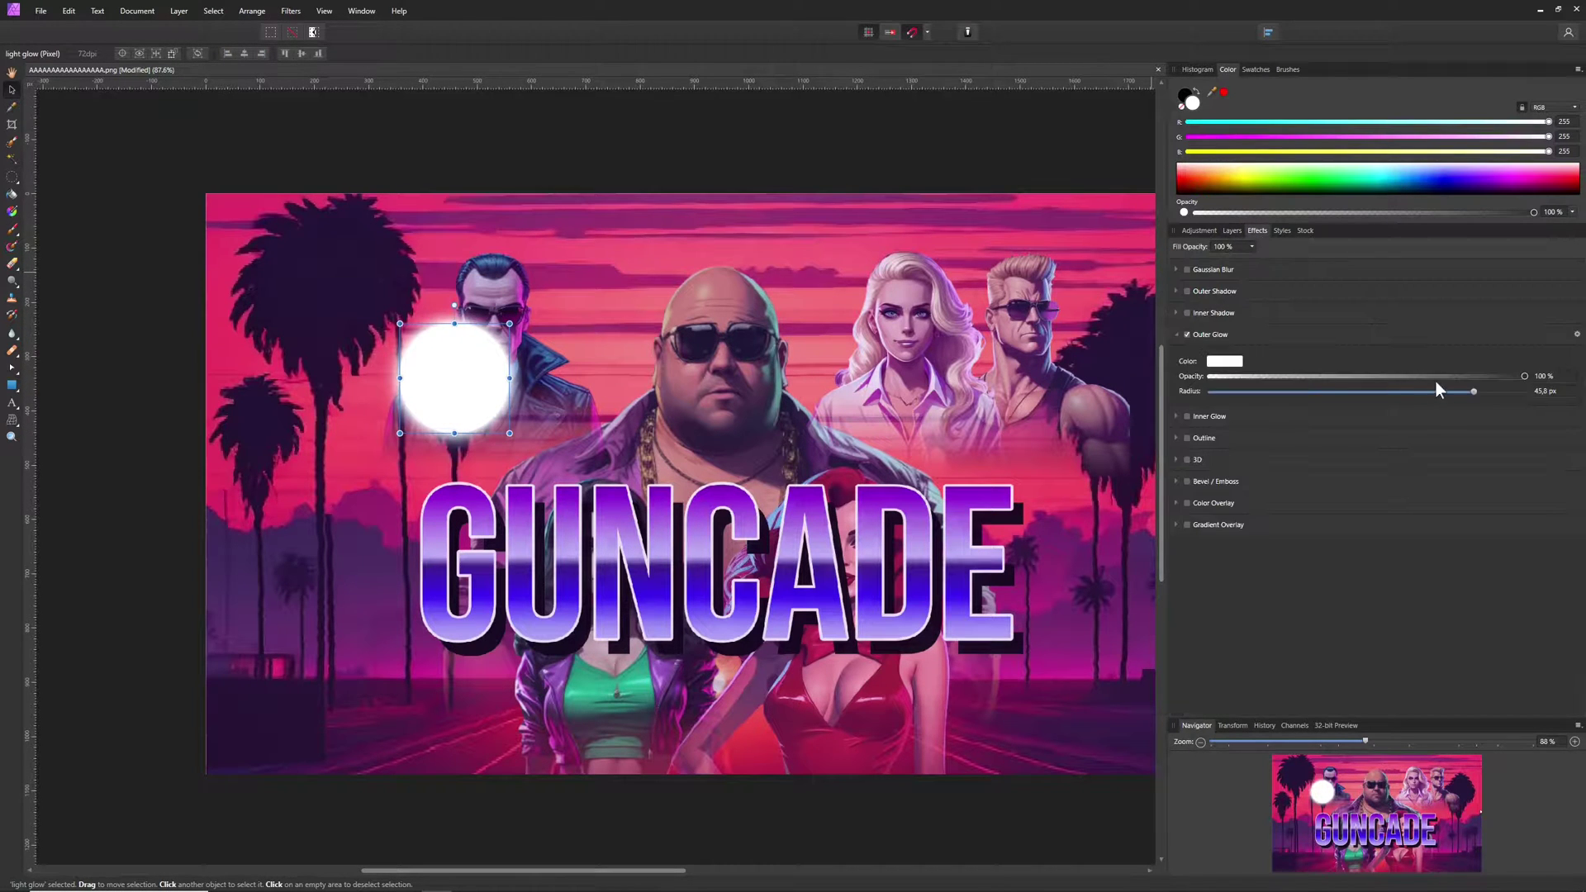
{"action": "left_click_drag", "start_coordinate": [1474, 391], "coordinate": [1527, 392]}
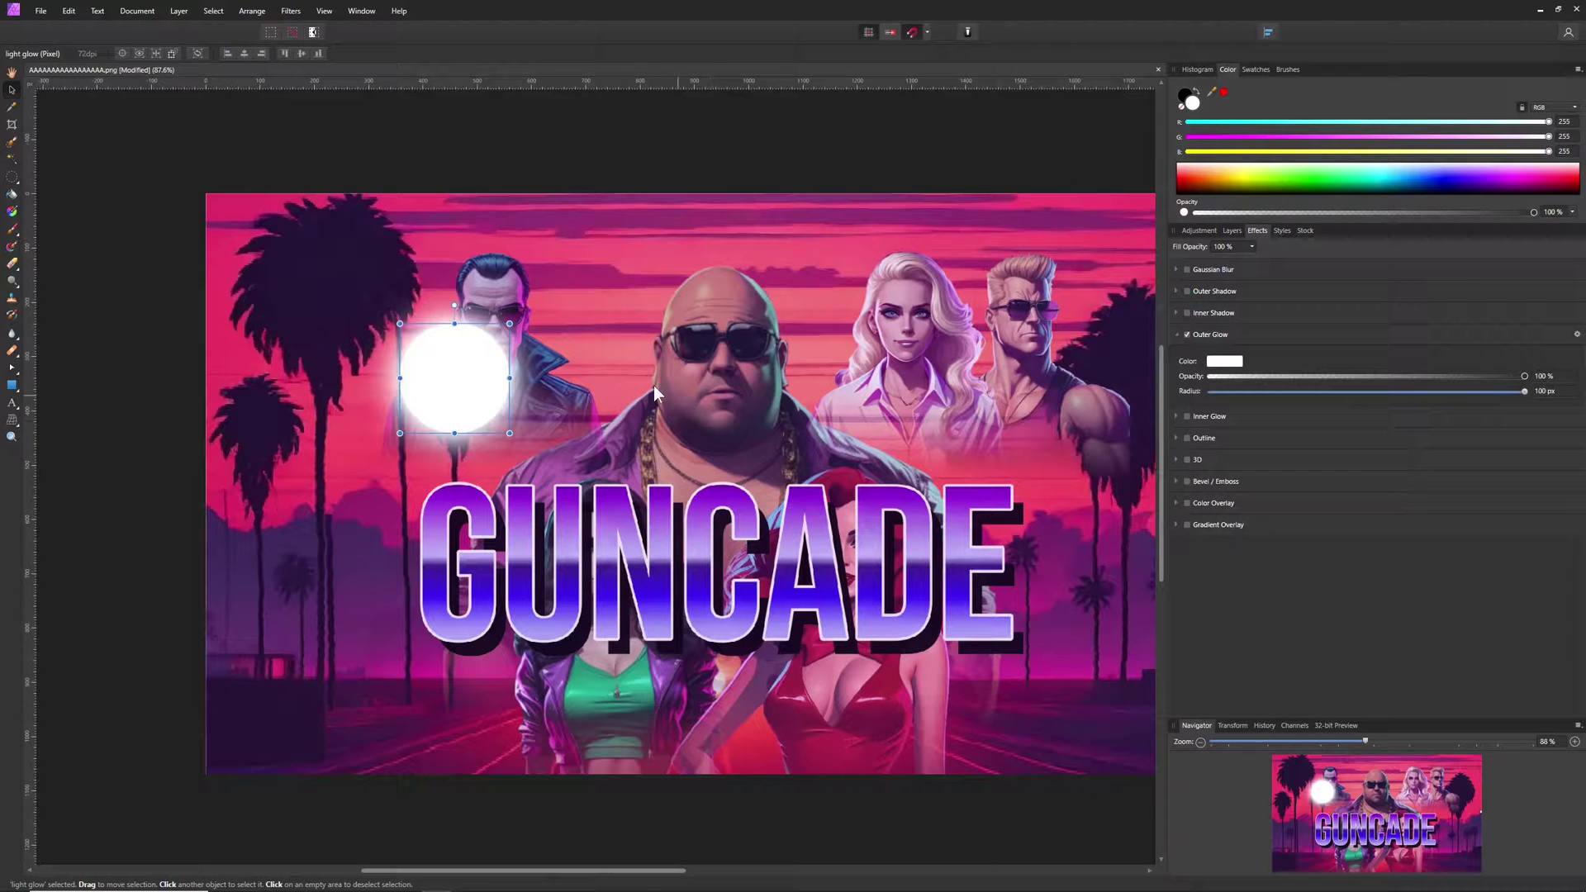
{"action": "left_click_drag", "start_coordinate": [471, 376], "coordinate": [562, 345]}
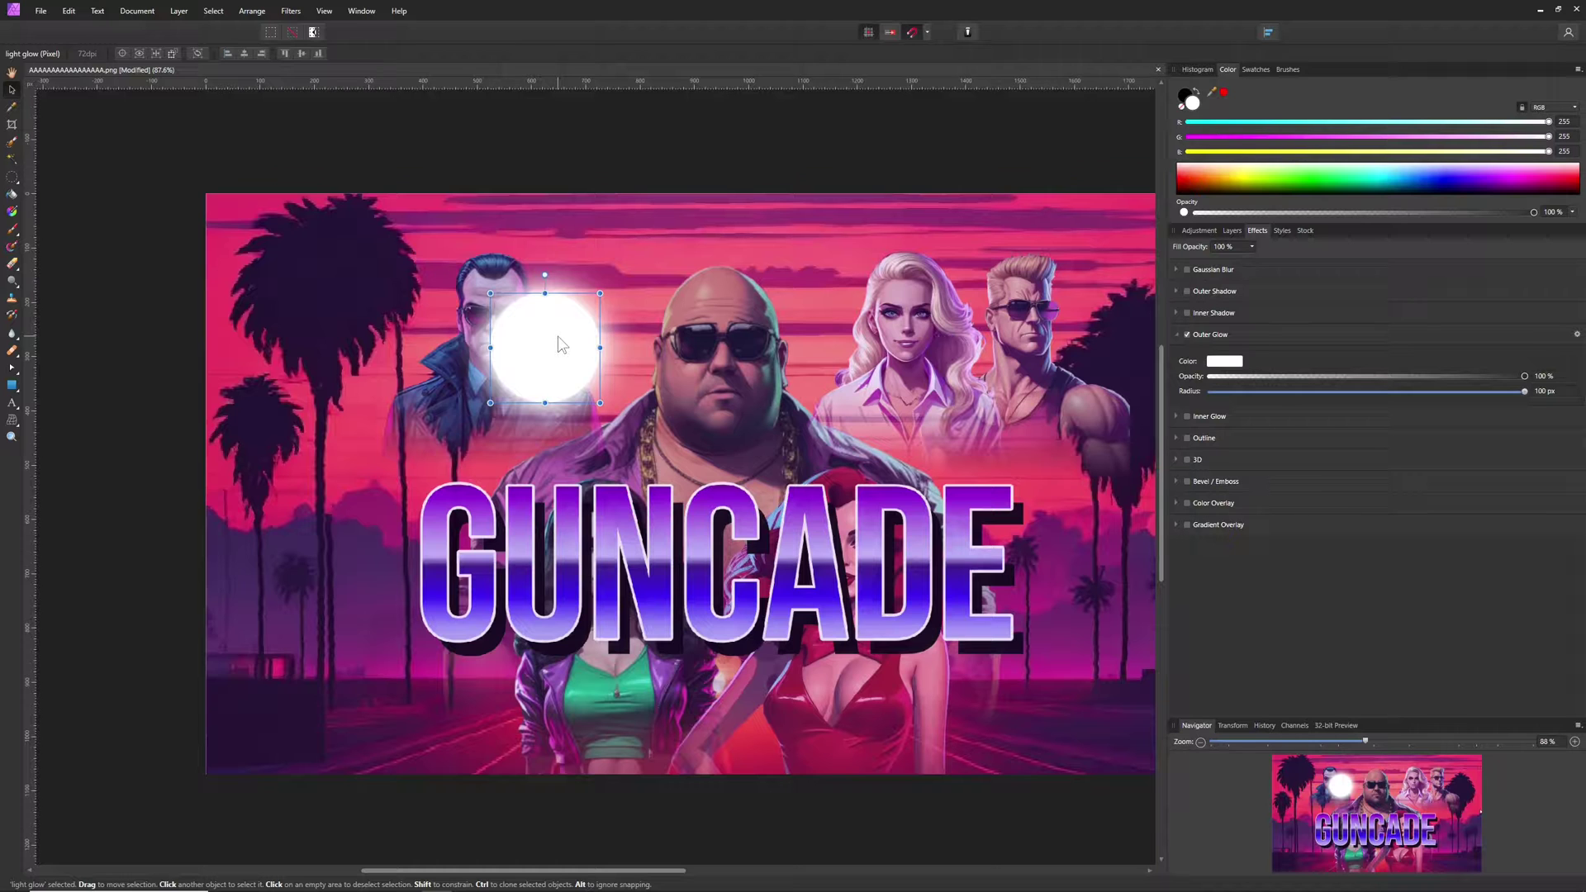
Delete the light glow layer and toggle the locked Background layer's visibility off and back on
{"action": "key", "text": "Delete"}
{"action": "left_click", "coordinate": [1233, 231]}
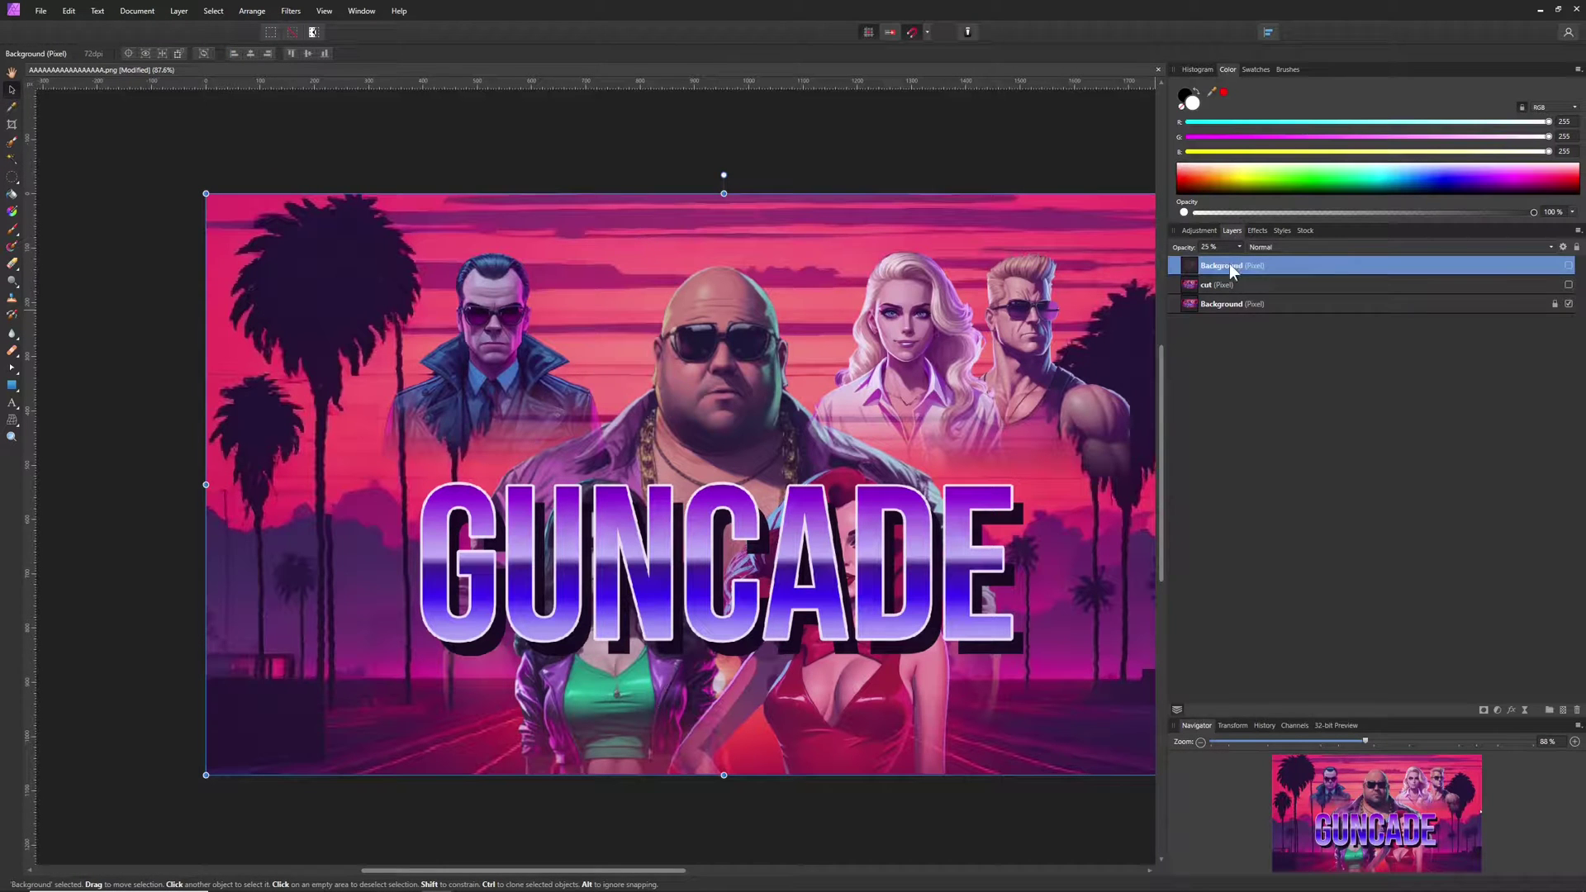
{"action": "left_click", "coordinate": [1227, 304]}
{"action": "left_click", "coordinate": [1568, 304]}
{"action": "left_click", "coordinate": [1569, 304]}
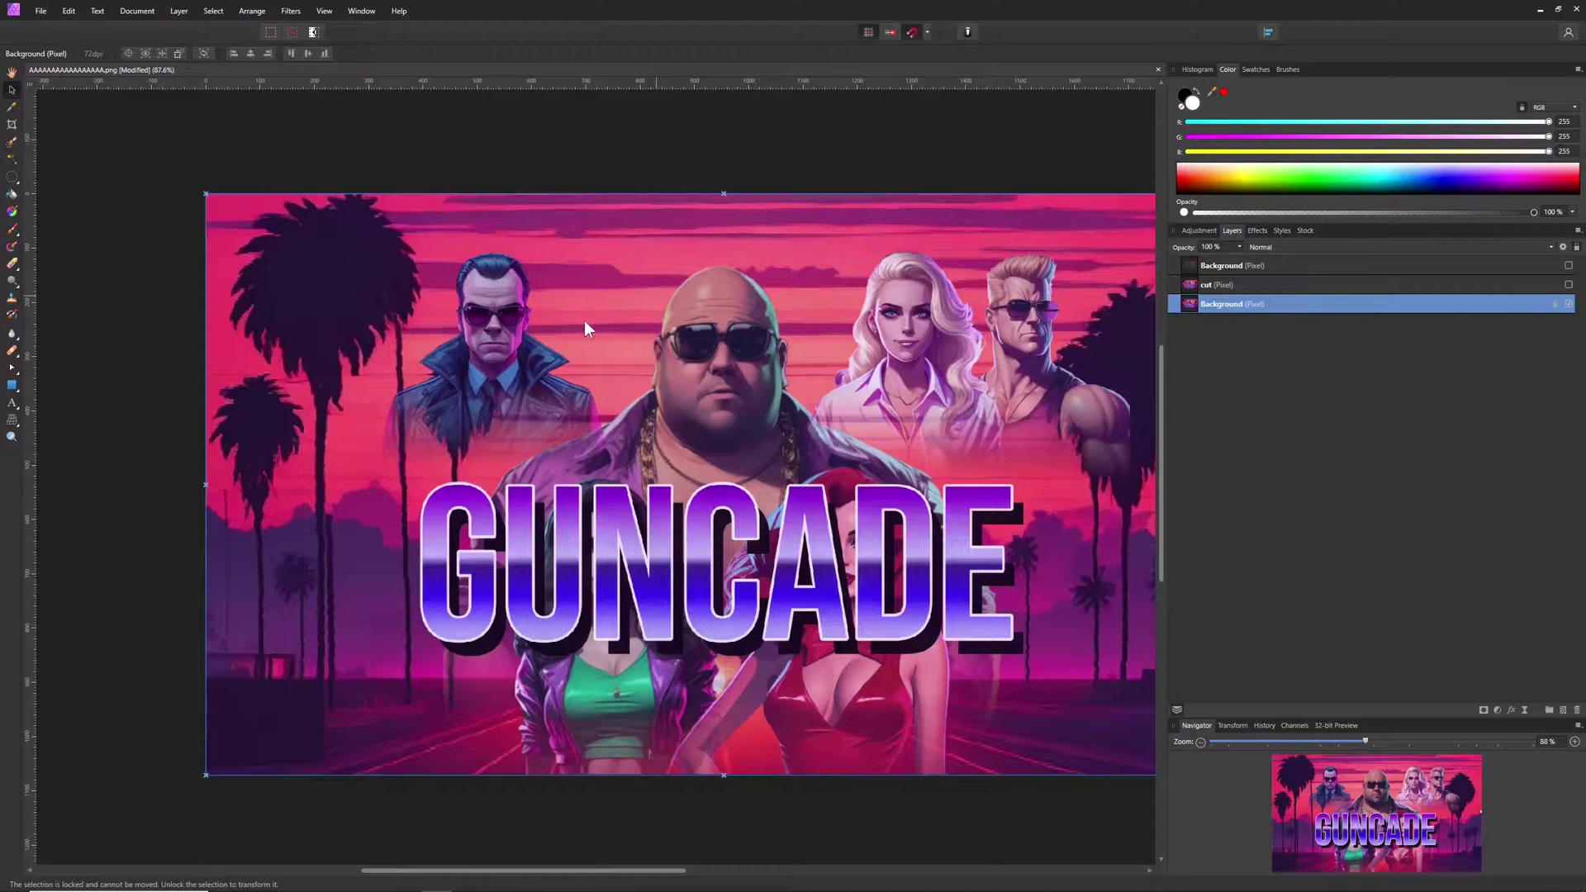
Preview the topmost Background layer over the artwork at about 41% opacity and hide it again
{"action": "left_click", "coordinate": [1569, 265]}
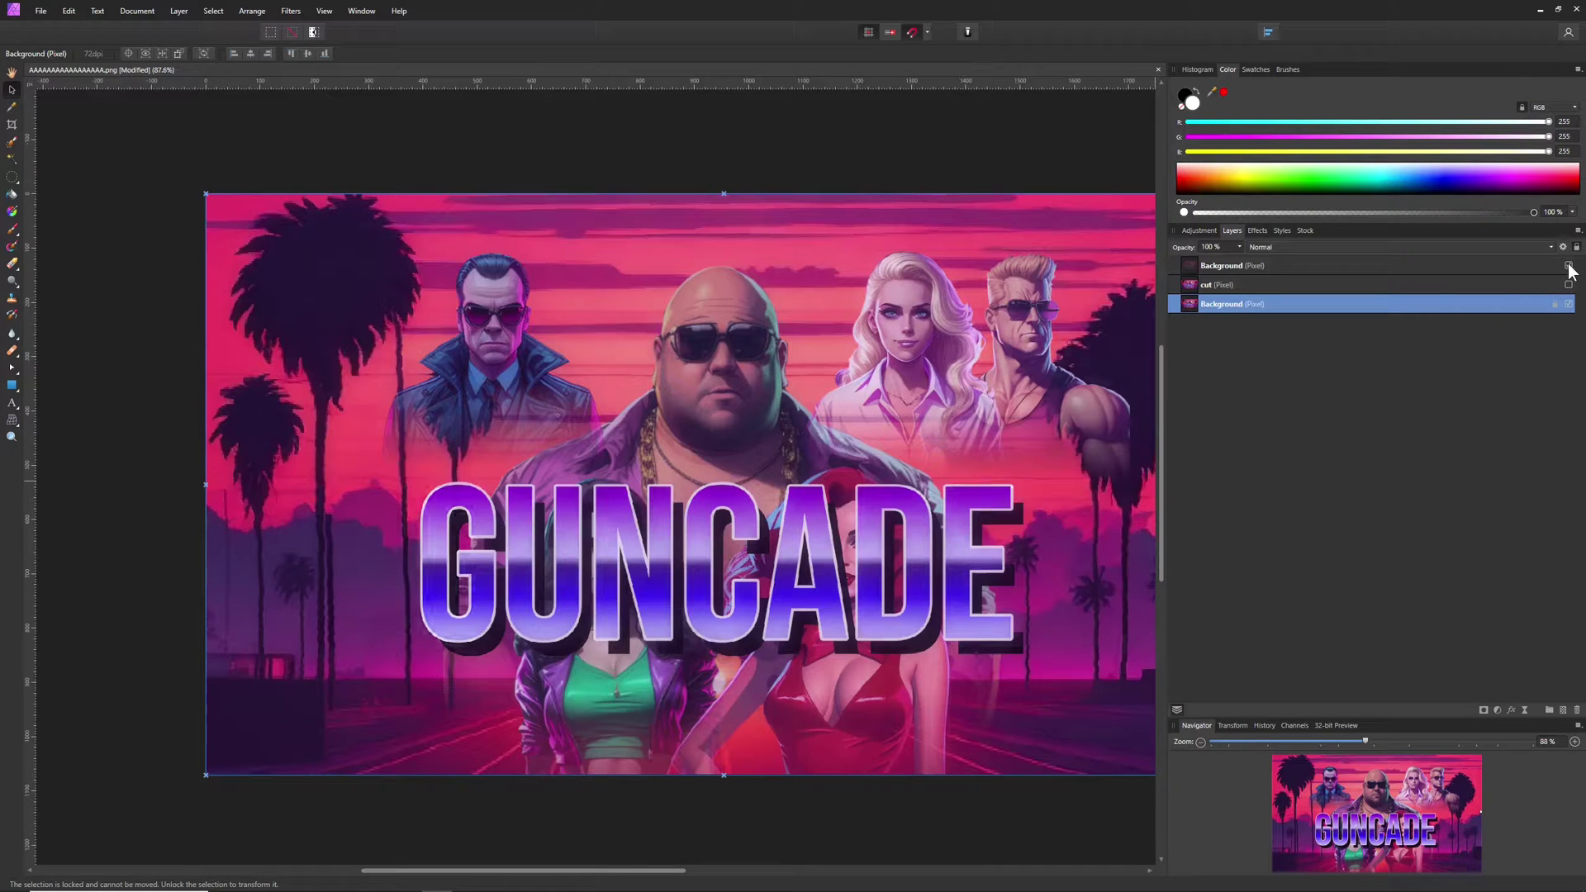
{"action": "left_click", "coordinate": [1228, 262]}
{"action": "left_click_drag", "start_coordinate": [1239, 248], "coordinate": [1252, 260]}
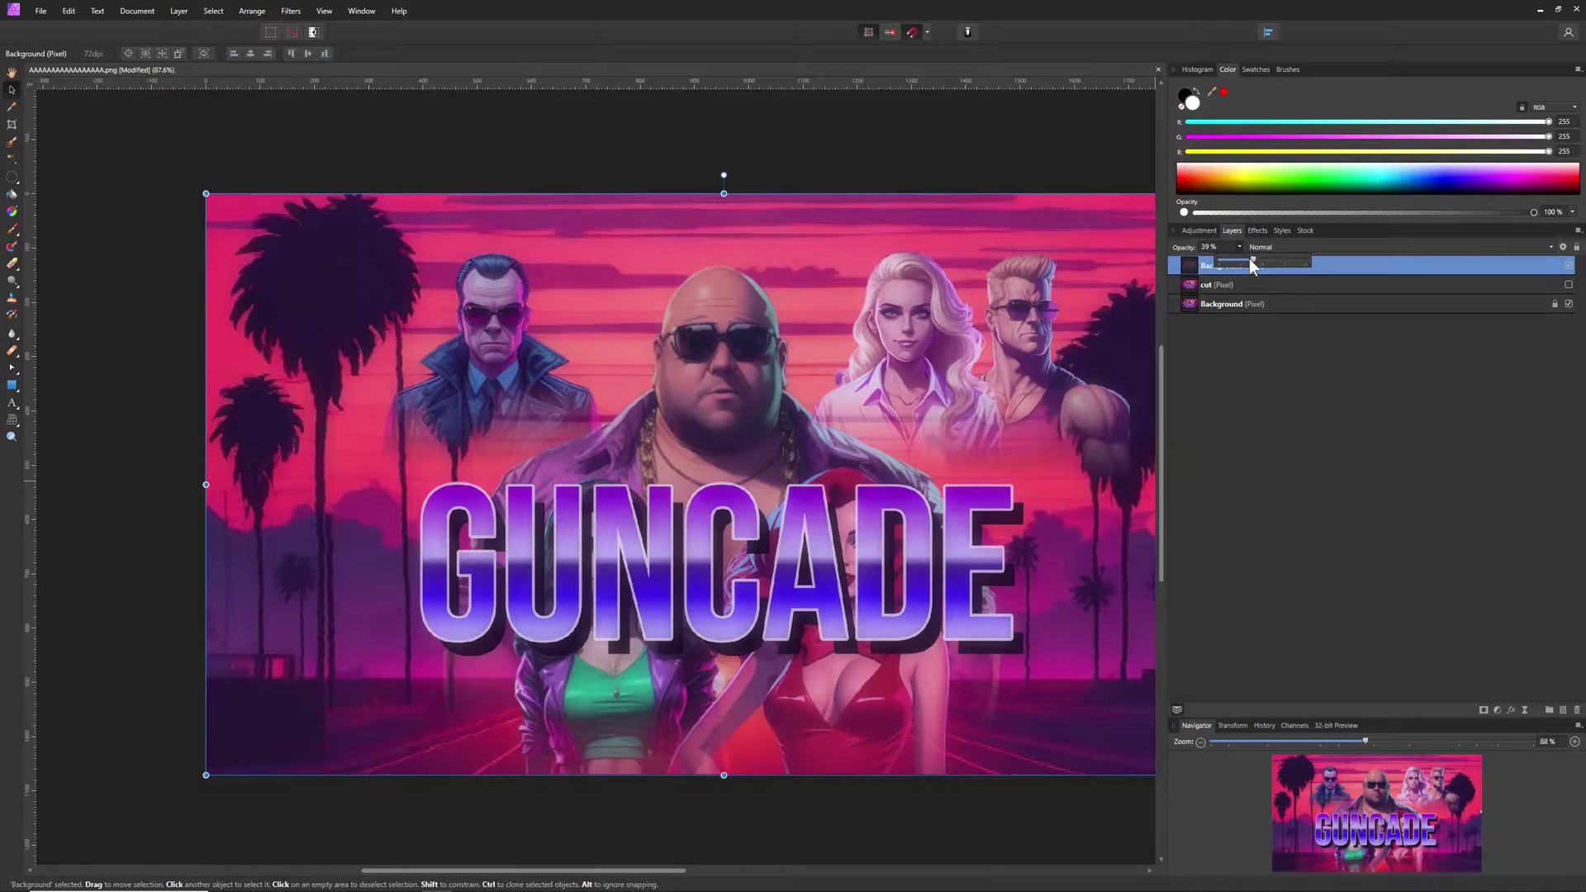
{"action": "left_click", "coordinate": [187, 496]}
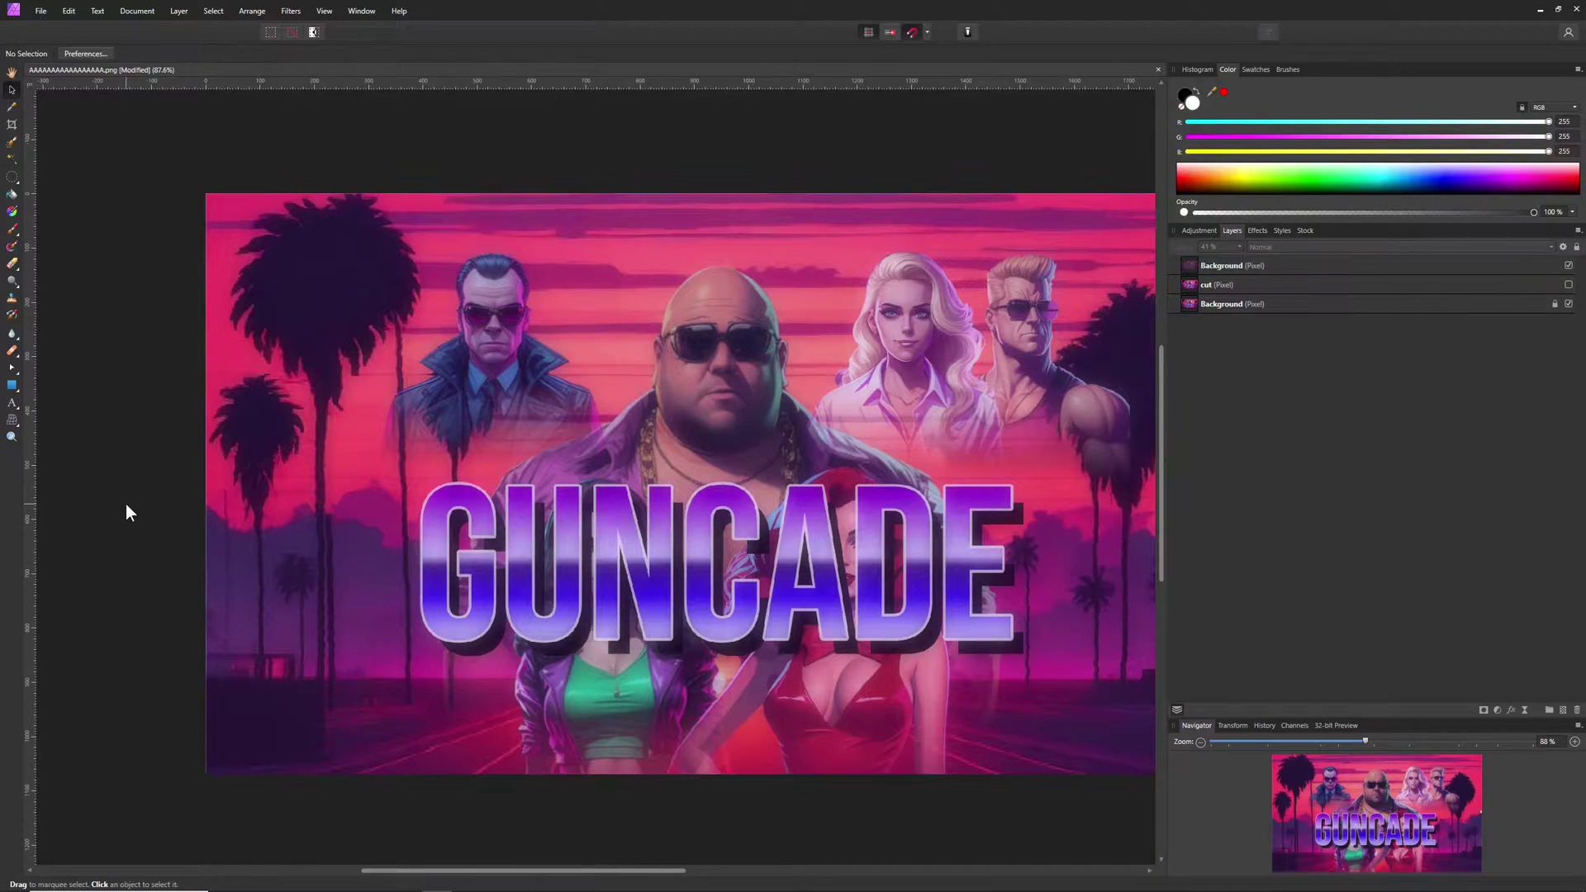
{"action": "left_click", "coordinate": [1568, 265]}
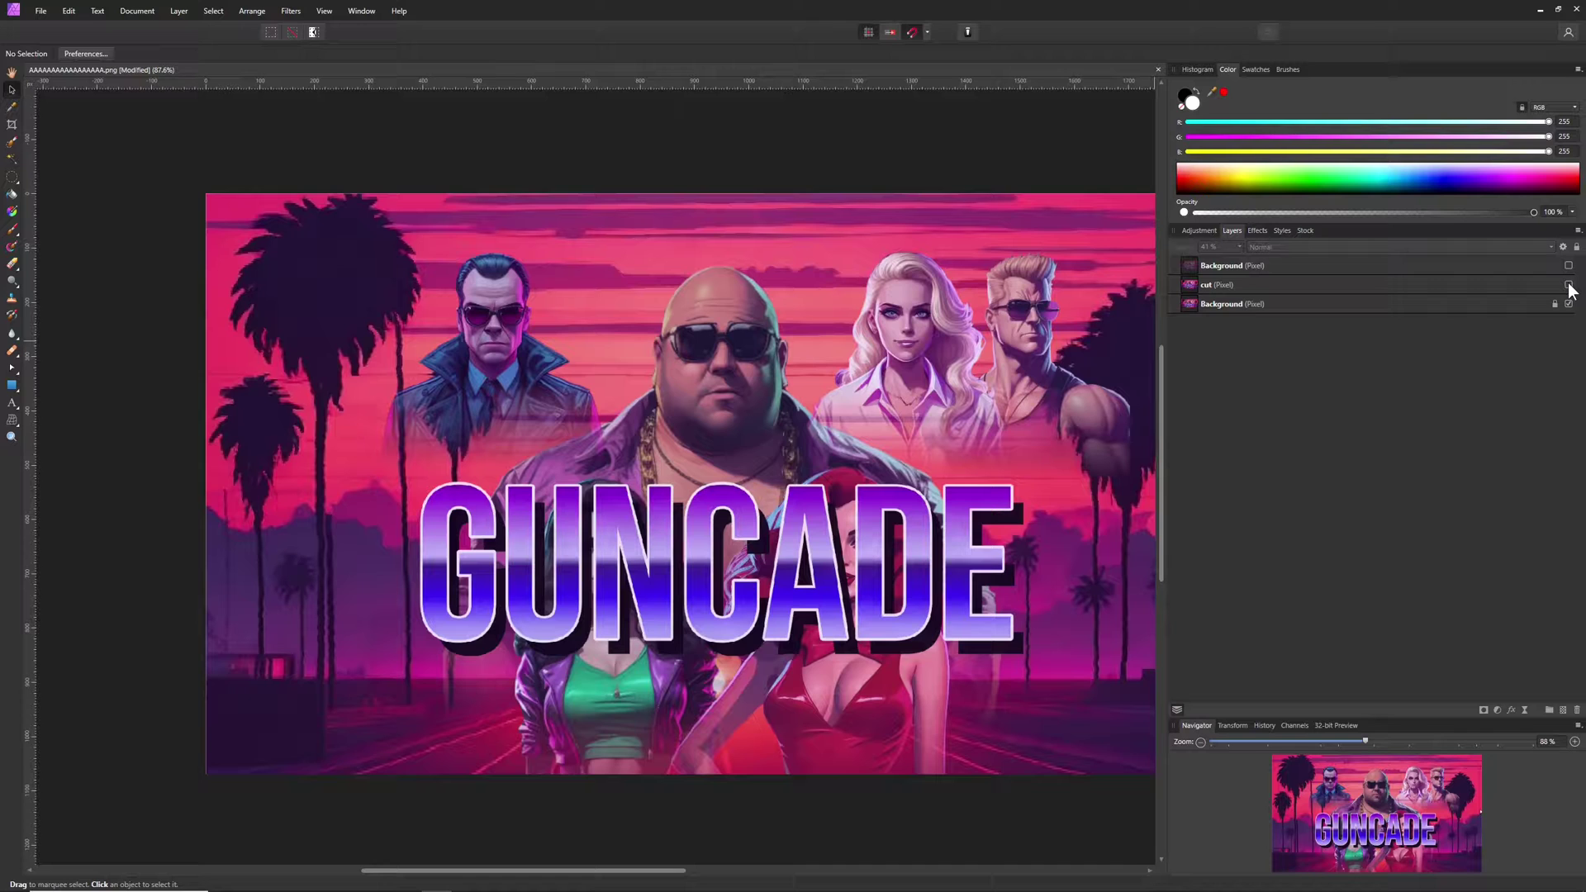
Hide the locked Background layer and erase the large palm trees from the cut layer with a 200 px eraser at 100% opacity
{"action": "left_click", "coordinate": [1198, 285]}
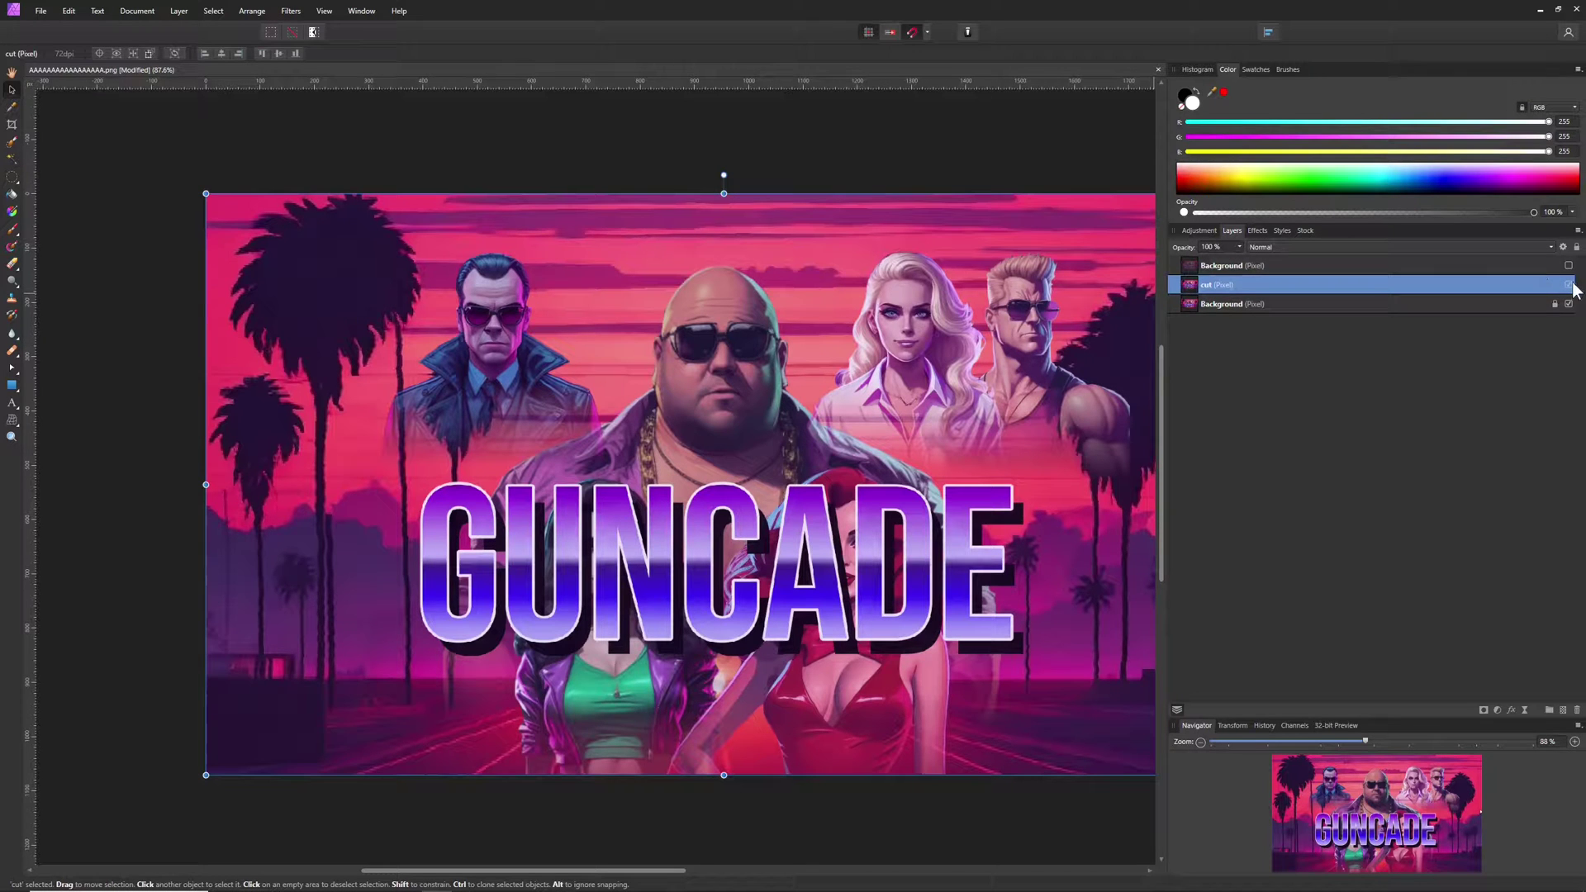
{"action": "left_click", "coordinate": [12, 263]}
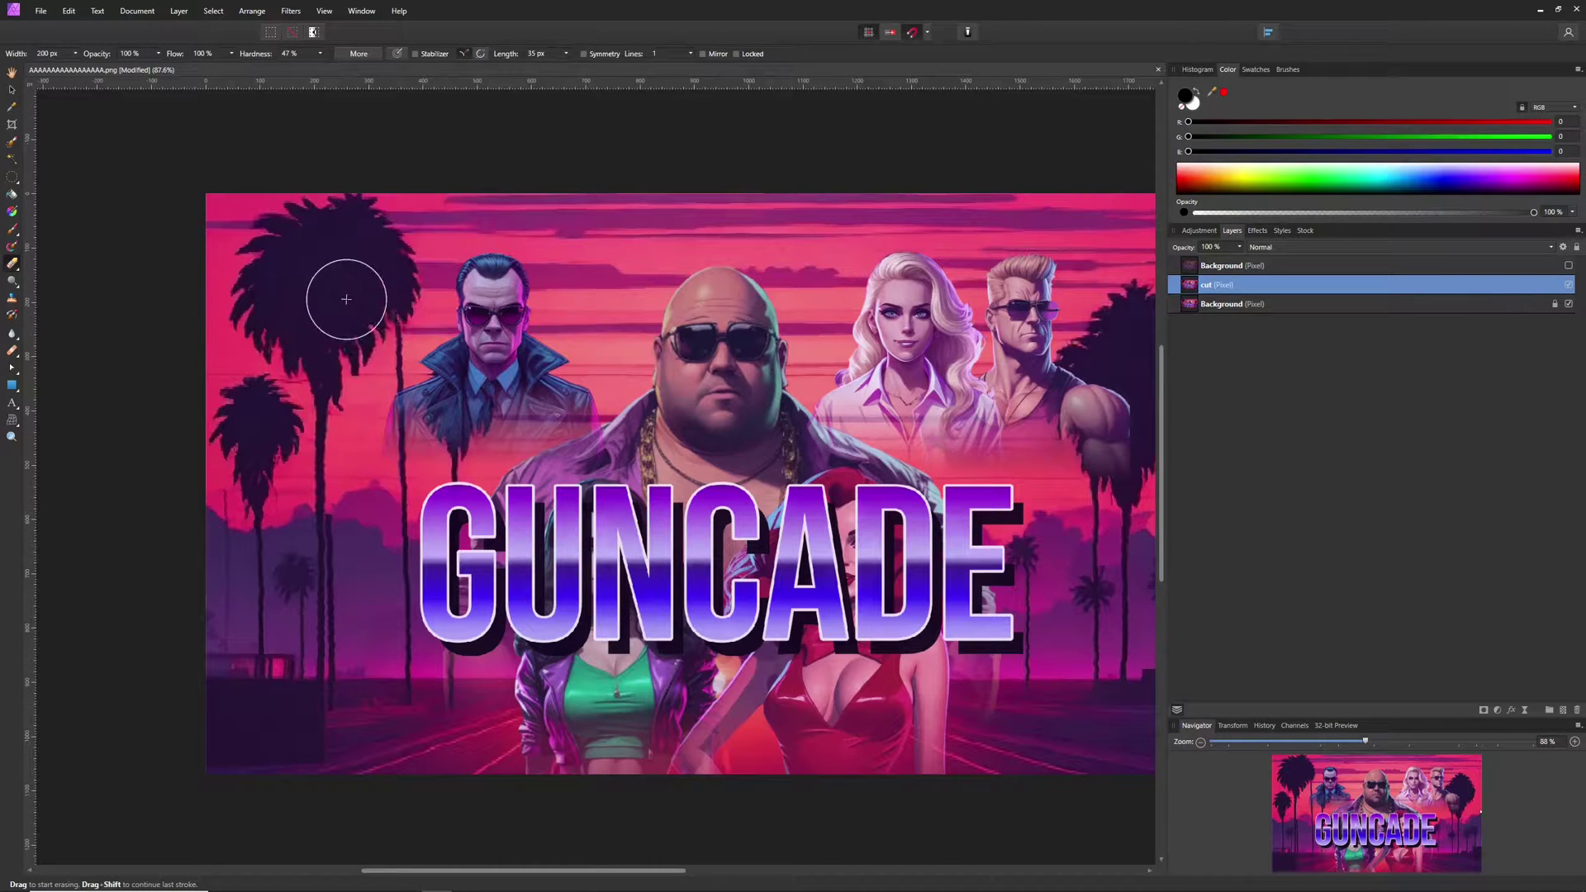
{"action": "left_click", "coordinate": [1569, 304]}
{"action": "mouse_move", "coordinate": [380, 285]}
{"action": "left_mouse_down"}
{"action": "mouse_move", "coordinate": [285, 315]}
{"action": "mouse_move", "coordinate": [347, 239]}
{"action": "mouse_move", "coordinate": [273, 248]}
{"action": "mouse_move", "coordinate": [248, 372]}
{"action": "mouse_move", "coordinate": [284, 370]}
{"action": "mouse_move", "coordinate": [325, 548]}
{"action": "mouse_move", "coordinate": [322, 710]}
{"action": "mouse_move", "coordinate": [260, 583]}
{"action": "left_mouse_up"}
{"action": "mouse_move", "coordinate": [1128, 371]}
{"action": "left_mouse_down"}
{"action": "mouse_move", "coordinate": [1111, 318]}
{"action": "mouse_move", "coordinate": [1128, 484]}
{"action": "mouse_move", "coordinate": [1115, 435]}
{"action": "left_mouse_up"}
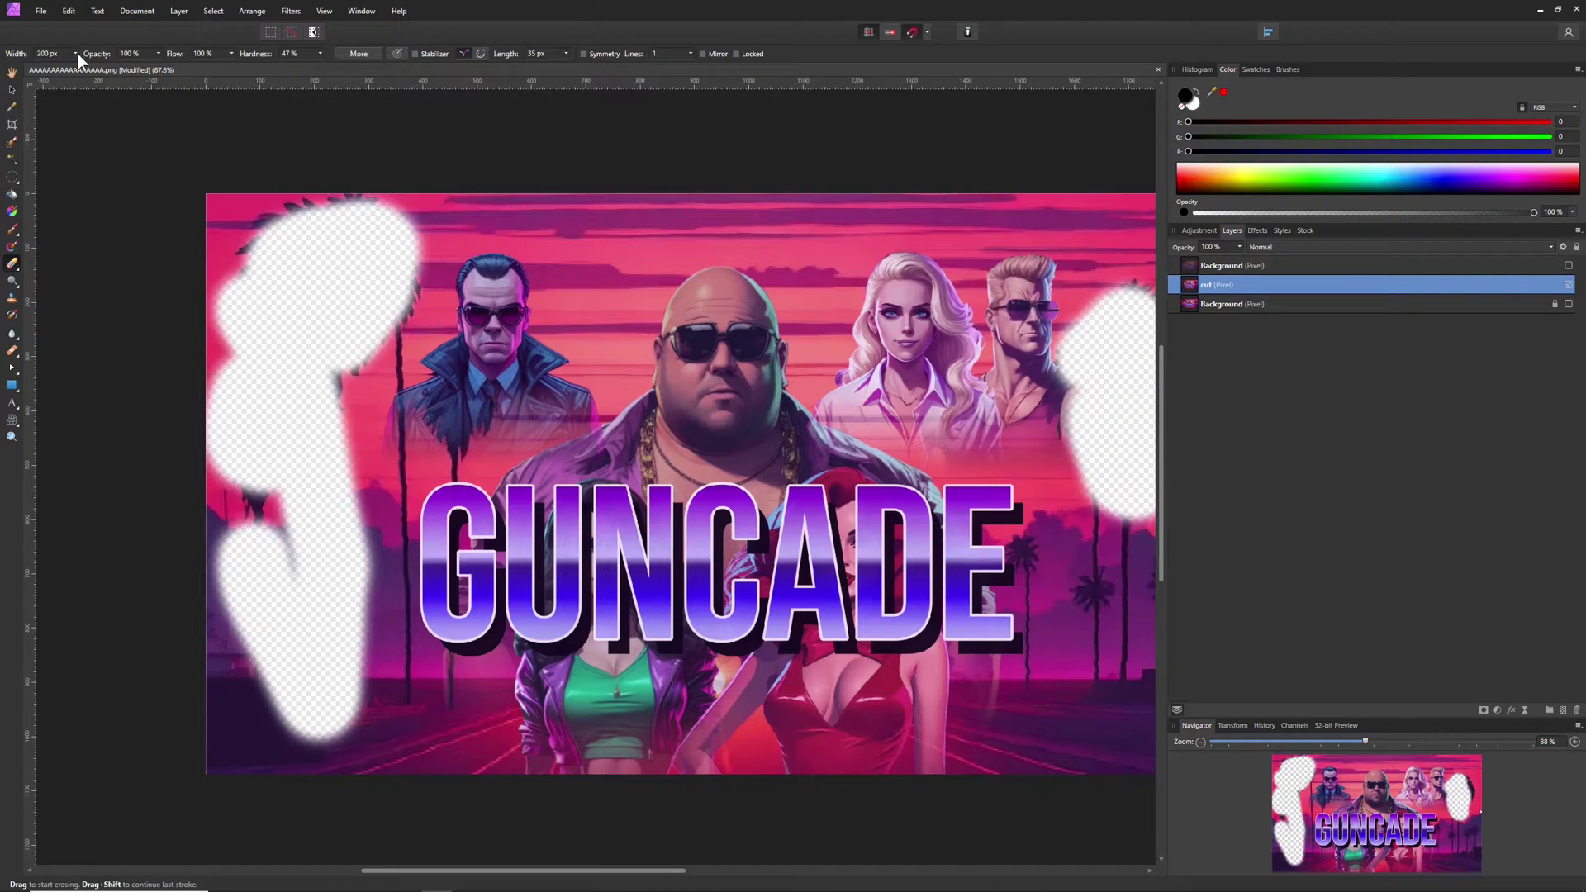
Lower the eraser opacity to 37% and partially erase the characters, sky, road and title on the cut layer
{"action": "left_click", "coordinate": [158, 53]}
{"action": "mouse_move", "coordinate": [531, 219]}
{"action": "left_mouse_down"}
{"action": "mouse_move", "coordinate": [957, 222]}
{"action": "mouse_move", "coordinate": [474, 208]}
{"action": "mouse_move", "coordinate": [566, 266]}
{"action": "mouse_move", "coordinate": [653, 286]}
{"action": "mouse_move", "coordinate": [616, 347]}
{"action": "left_mouse_up"}
{"action": "mouse_move", "coordinate": [471, 694]}
{"action": "left_mouse_down"}
{"action": "mouse_move", "coordinate": [247, 727]}
{"action": "mouse_move", "coordinate": [328, 749]}
{"action": "mouse_move", "coordinate": [779, 786]}
{"action": "mouse_move", "coordinate": [1094, 740]}
{"action": "mouse_move", "coordinate": [1049, 603]}
{"action": "mouse_move", "coordinate": [1102, 602]}
{"action": "mouse_move", "coordinate": [1066, 553]}
{"action": "mouse_move", "coordinate": [1111, 654]}
{"action": "mouse_move", "coordinate": [1104, 543]}
{"action": "mouse_move", "coordinate": [1078, 535]}
{"action": "mouse_move", "coordinate": [1002, 733]}
{"action": "mouse_move", "coordinate": [1112, 766]}
{"action": "mouse_move", "coordinate": [1092, 714]}
{"action": "mouse_move", "coordinate": [912, 600]}
{"action": "mouse_move", "coordinate": [520, 652]}
{"action": "mouse_move", "coordinate": [463, 644]}
{"action": "mouse_move", "coordinate": [611, 669]}
{"action": "mouse_move", "coordinate": [976, 661]}
{"action": "mouse_move", "coordinate": [925, 591]}
{"action": "mouse_move", "coordinate": [731, 424]}
{"action": "mouse_move", "coordinate": [653, 454]}
{"action": "mouse_move", "coordinate": [981, 376]}
{"action": "mouse_move", "coordinate": [446, 382]}
{"action": "mouse_move", "coordinate": [475, 413]}
{"action": "mouse_move", "coordinate": [570, 405]}
{"action": "mouse_move", "coordinate": [506, 432]}
{"action": "mouse_move", "coordinate": [801, 430]}
{"action": "mouse_move", "coordinate": [694, 471]}
{"action": "mouse_move", "coordinate": [818, 459]}
{"action": "left_mouse_up"}
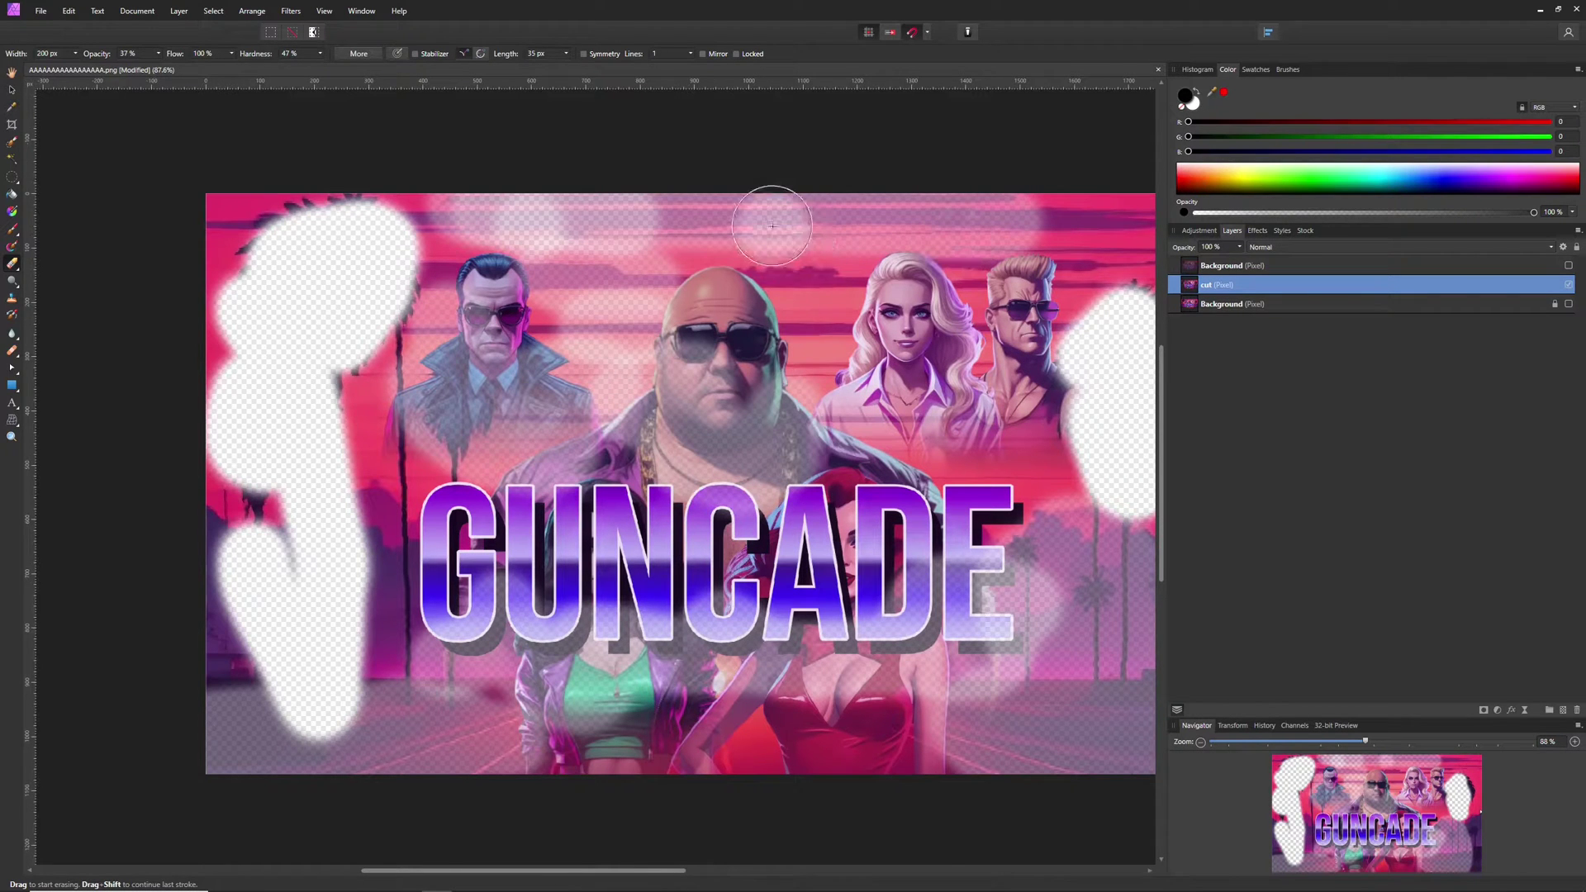
Apply a Gaussian Blur with a radius of 10.6 px to the cut layer
{"action": "left_click", "coordinate": [252, 12]}
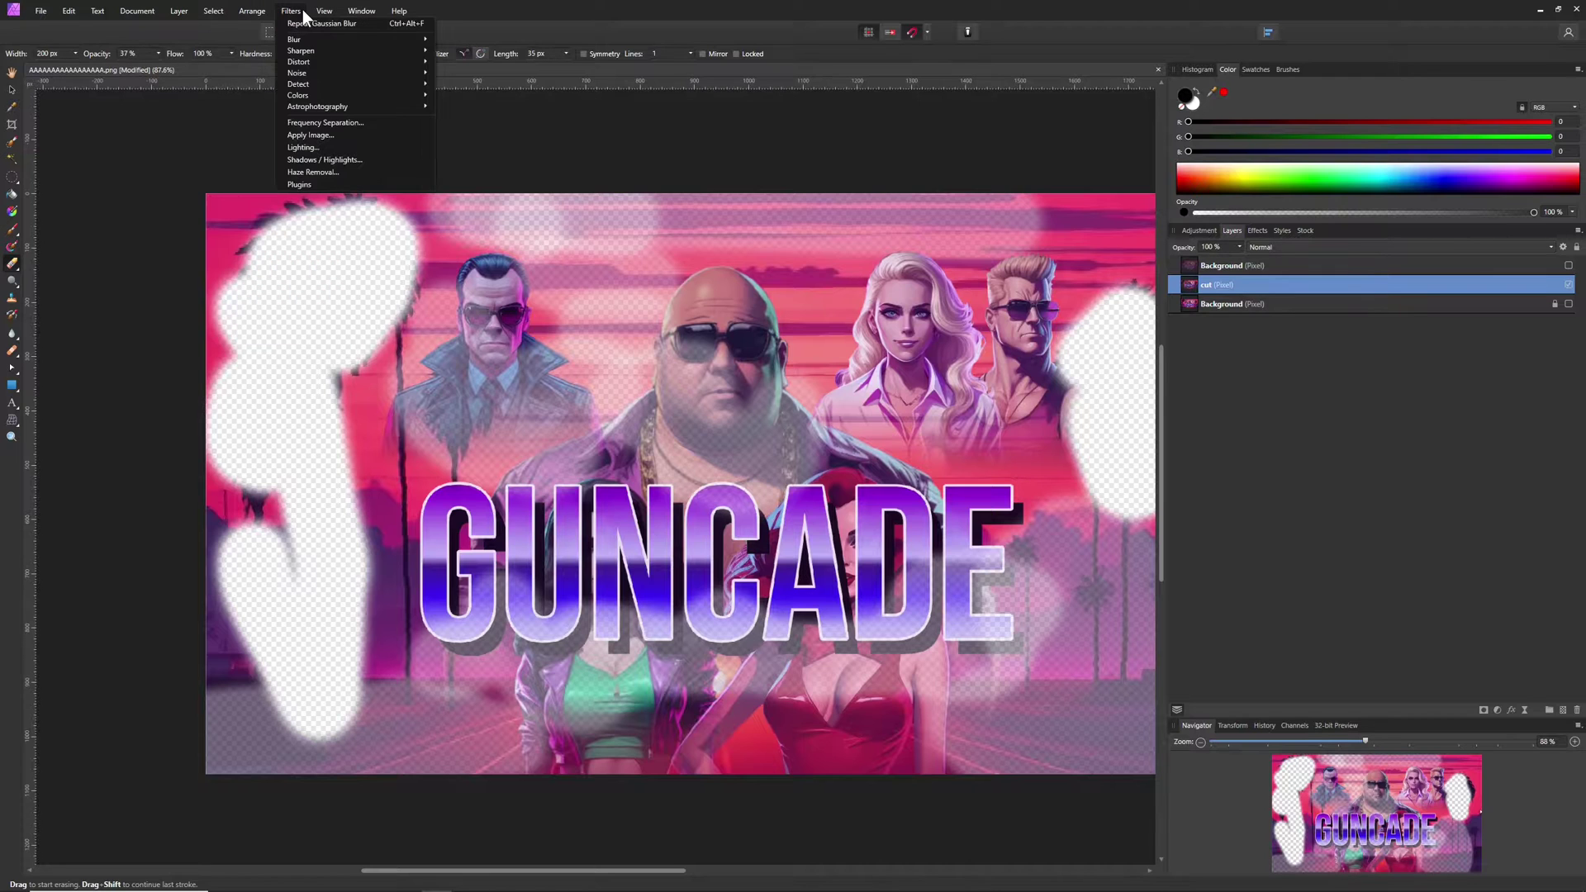
{"action": "mouse_move", "coordinate": [302, 38]}
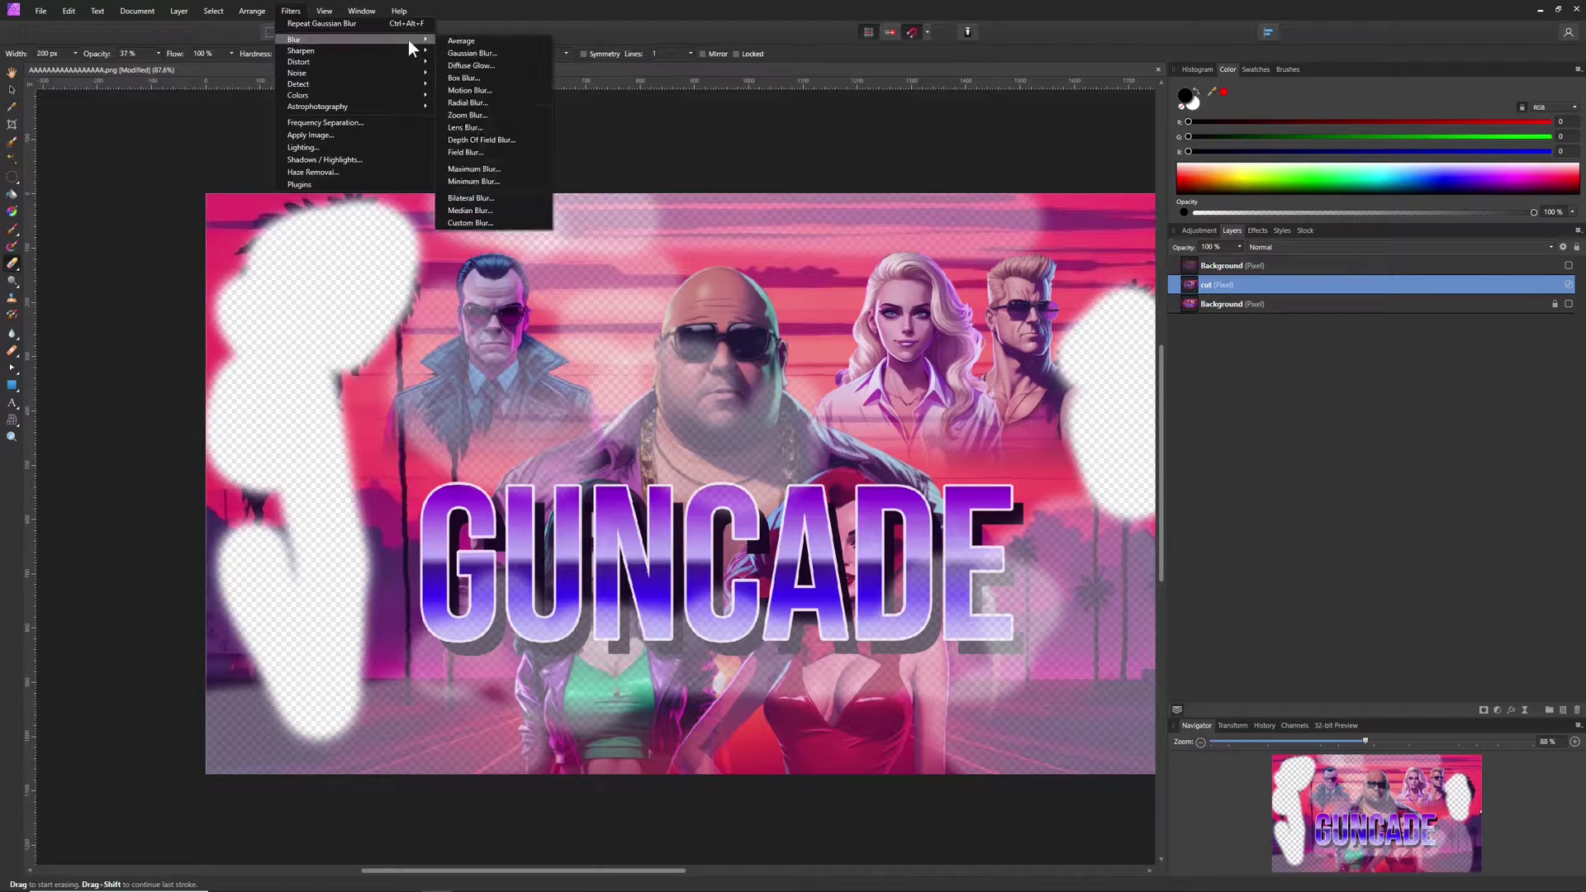
{"action": "left_click", "coordinate": [494, 53]}
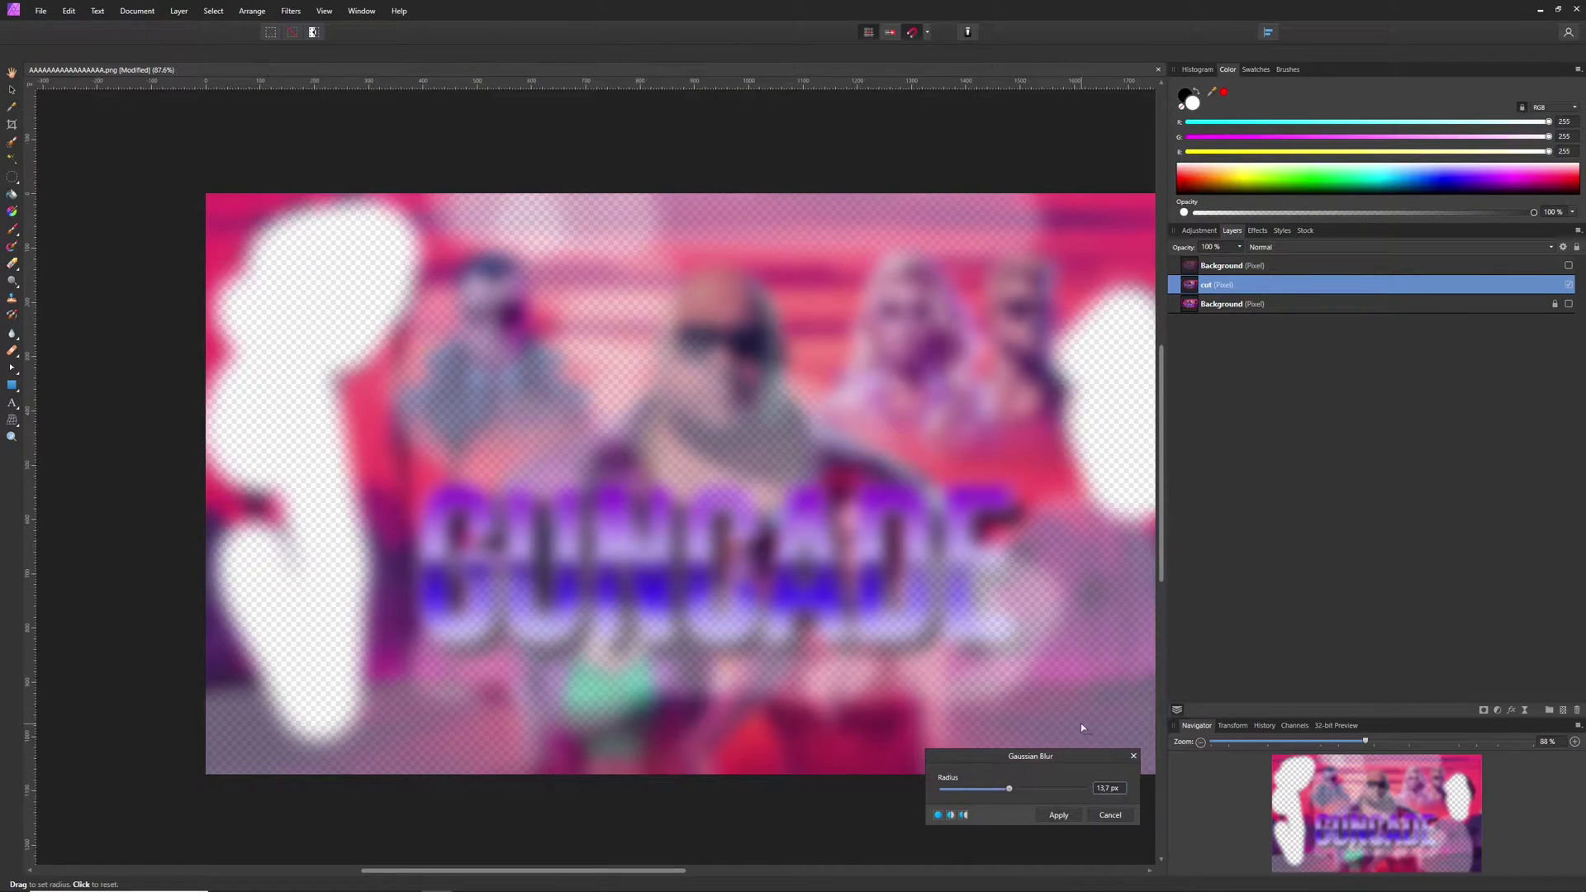
{"action": "left_click_drag", "start_coordinate": [1008, 786], "coordinate": [1005, 788]}
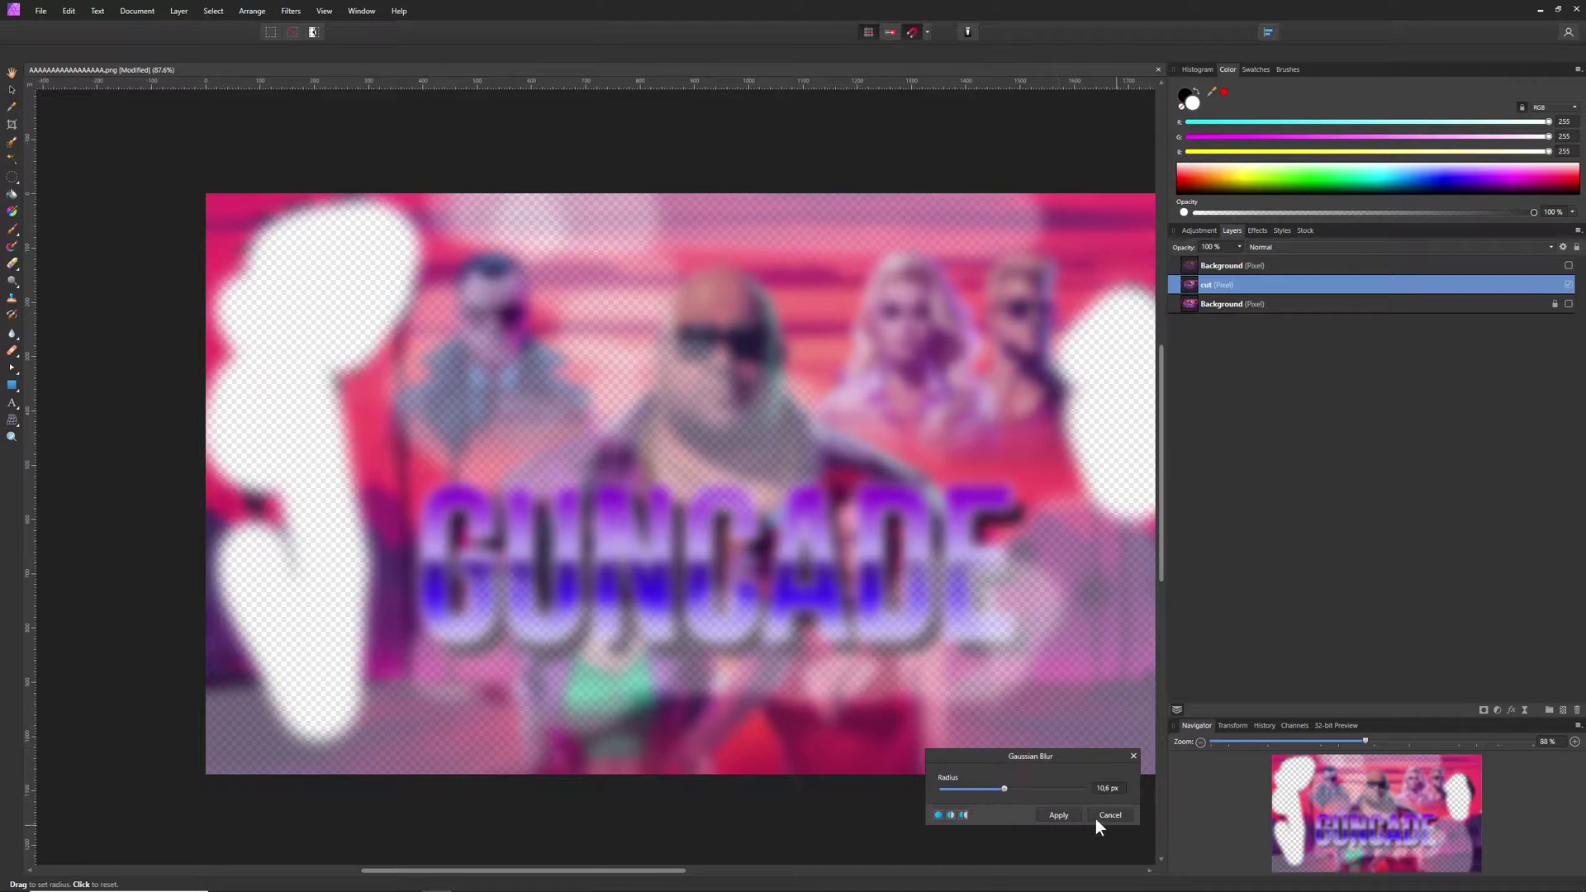
{"action": "left_click", "coordinate": [1061, 815]}
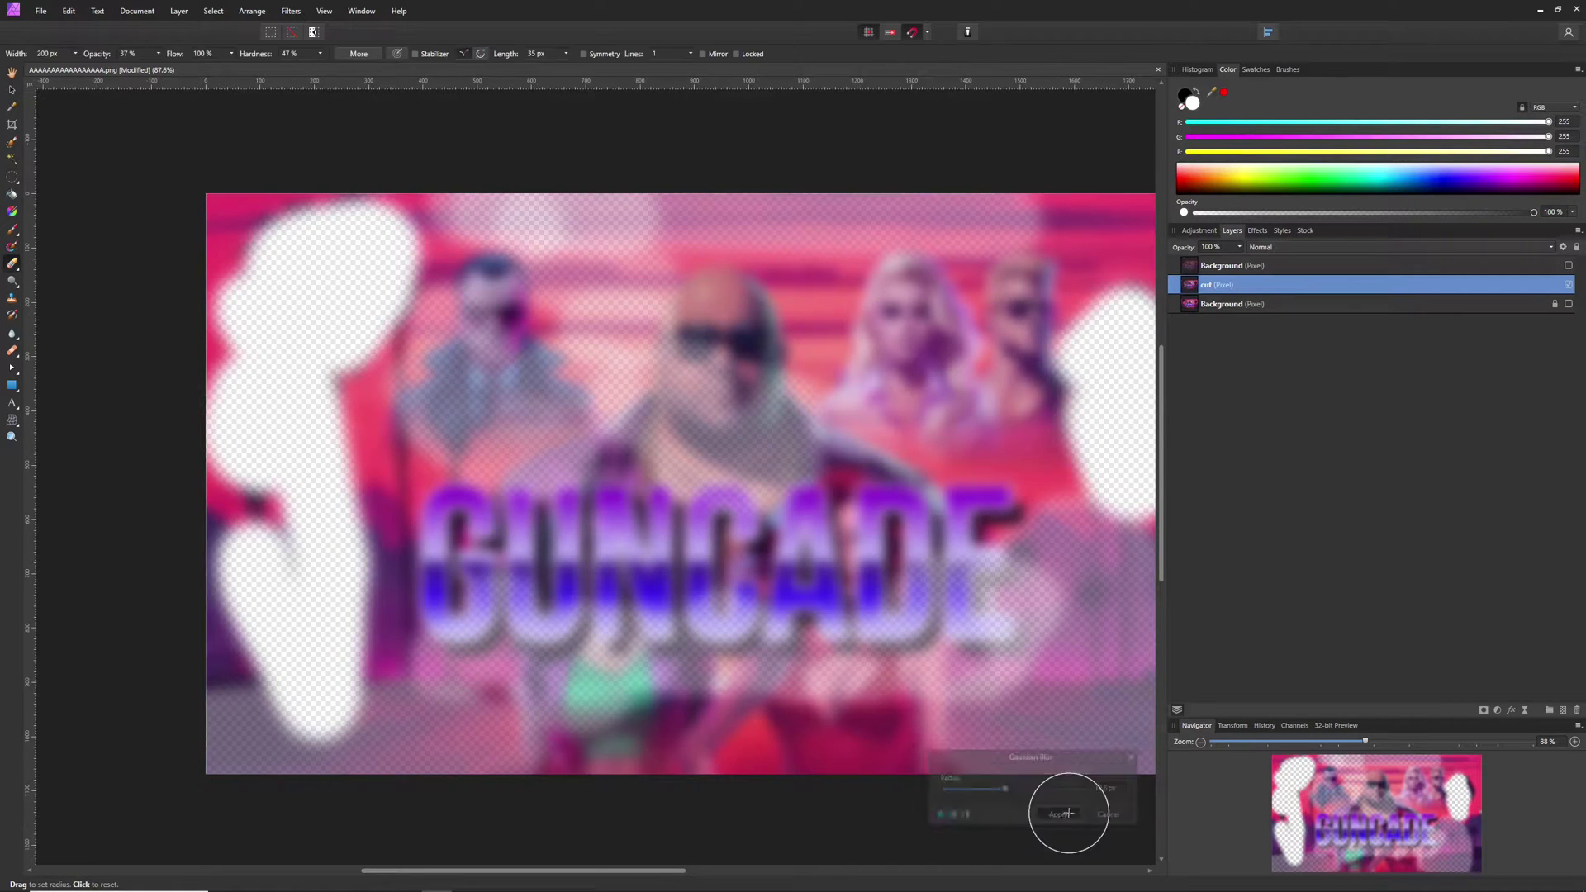
Show the locked Background layer again and set the cut layer's opacity to 60%
{"action": "left_click", "coordinate": [1569, 305]}
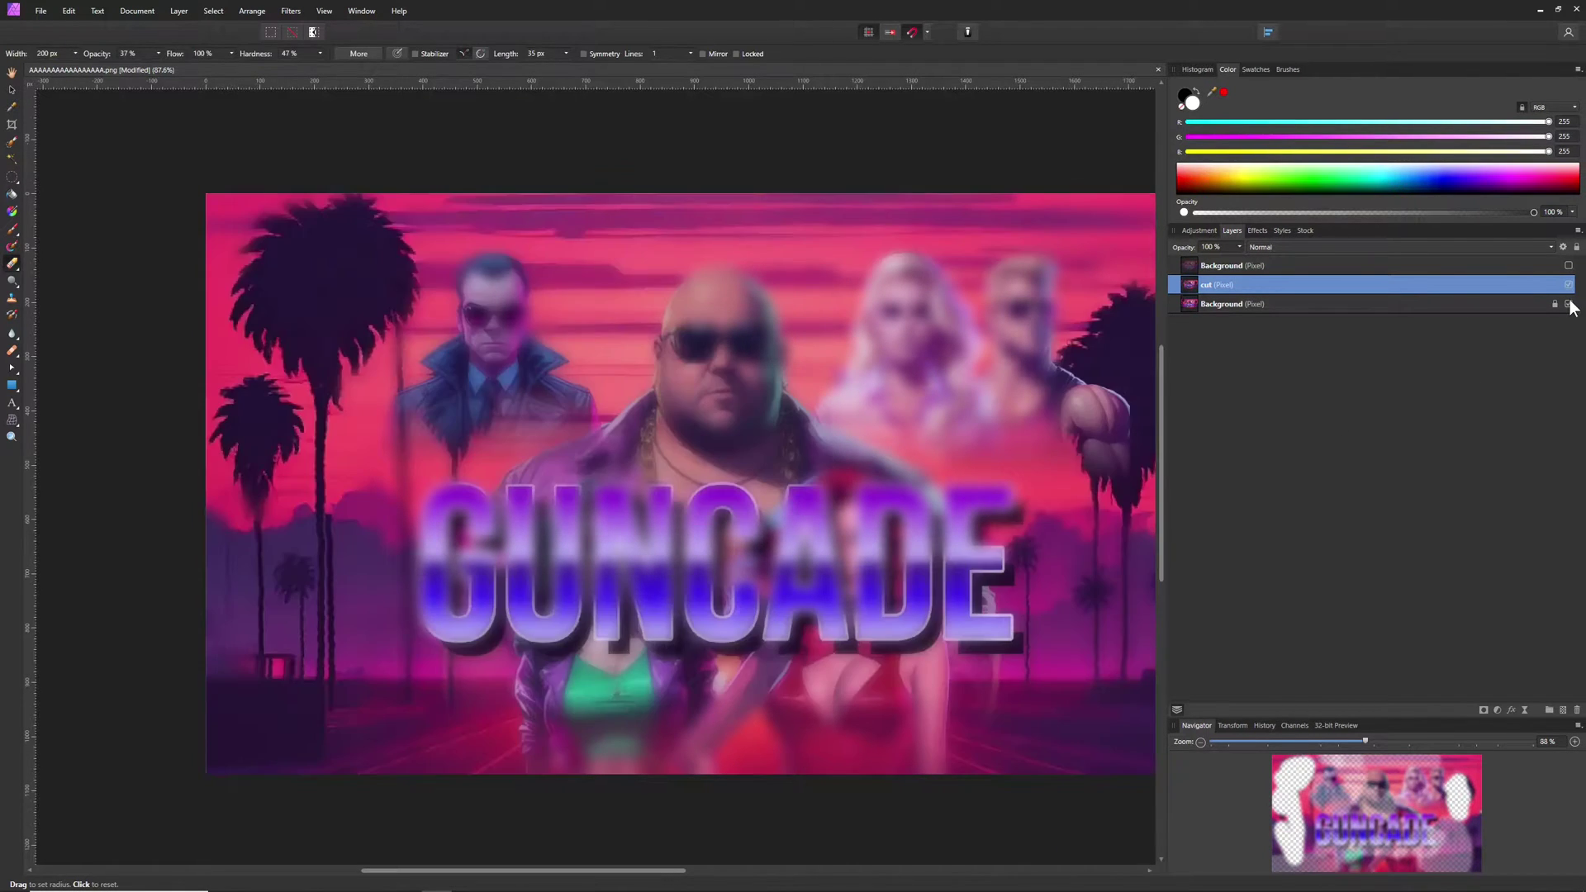
{"action": "left_click", "coordinate": [1240, 247]}
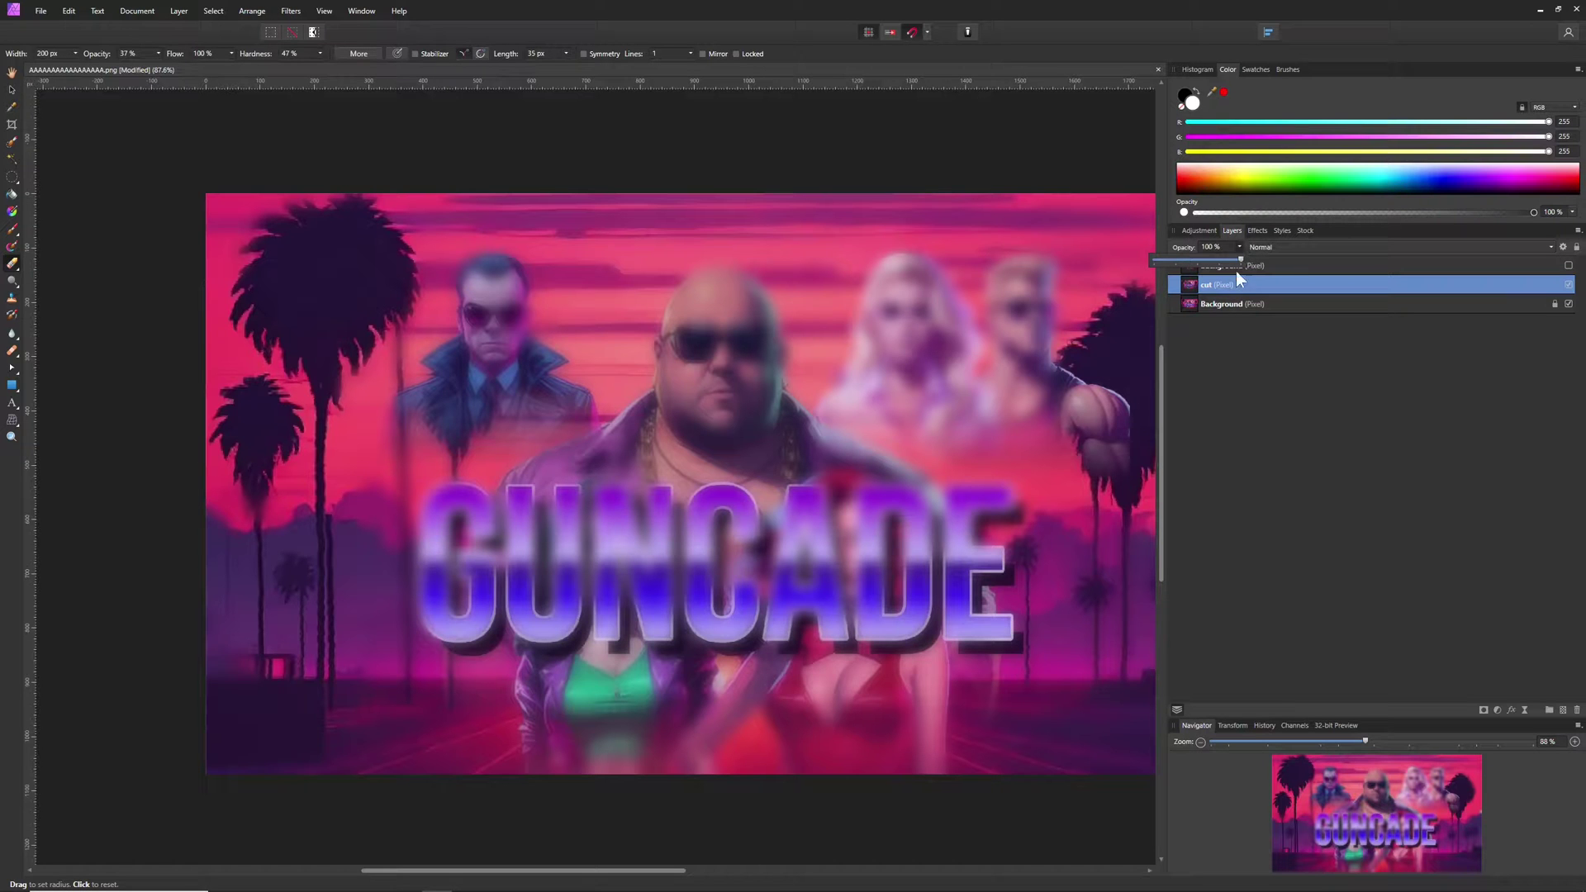
{"action": "left_click_drag", "start_coordinate": [1241, 258], "coordinate": [1161, 259]}
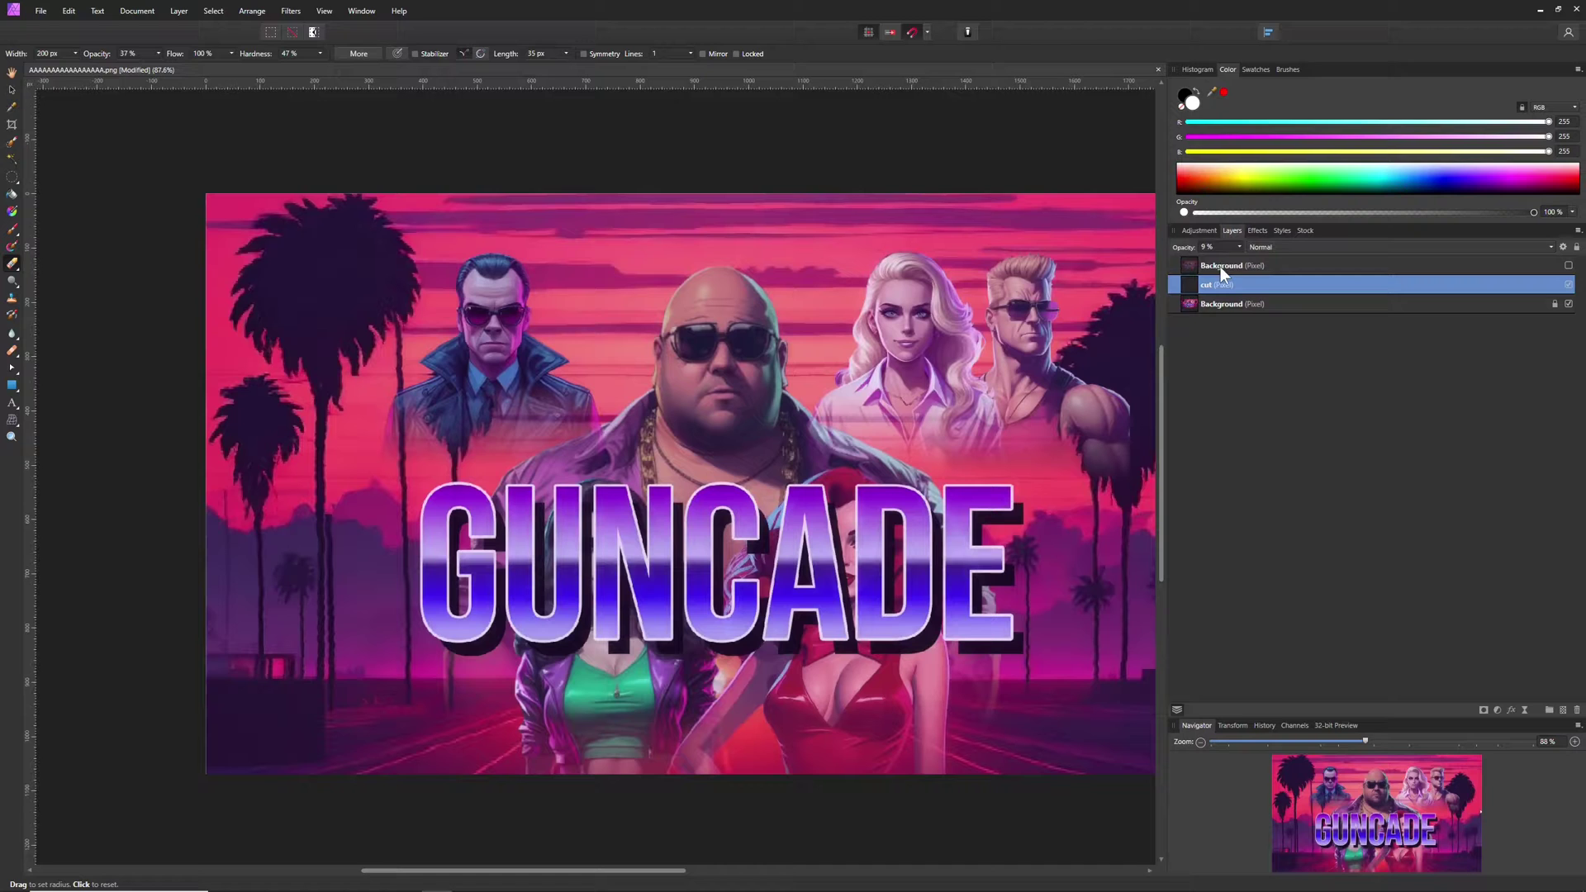
{"action": "left_click", "coordinate": [1240, 246]}
{"action": "left_click_drag", "start_coordinate": [1242, 258], "coordinate": [1285, 260]}
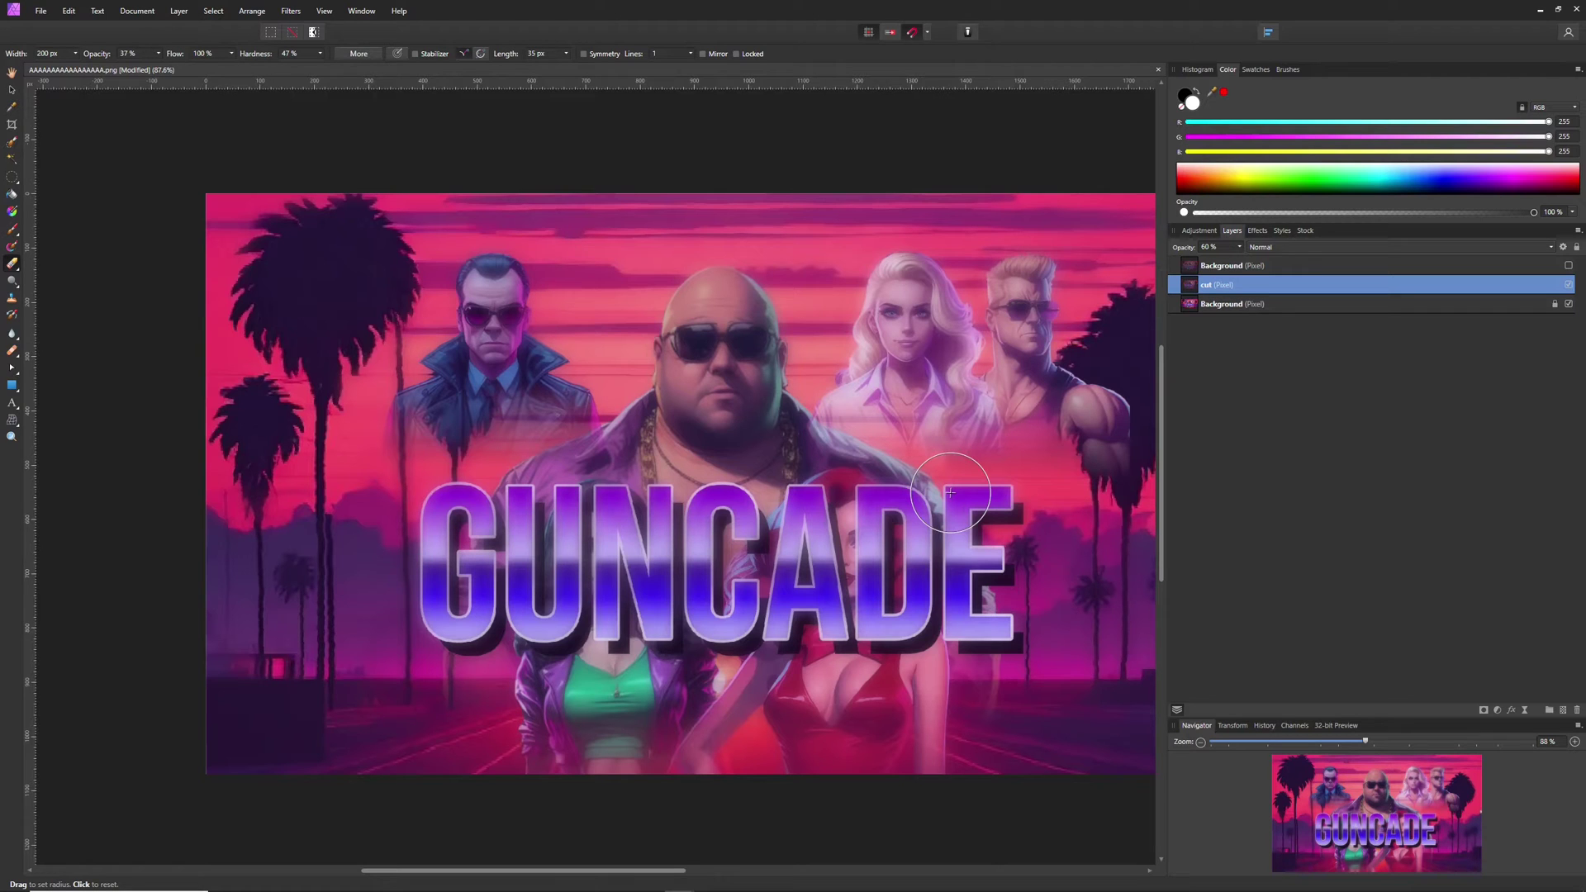
{"action": "left_click_drag", "start_coordinate": [593, 570], "coordinate": [592, 611]}
{"action": "left_click", "coordinate": [712, 571]}
{"action": "left_click", "coordinate": [1012, 518]}
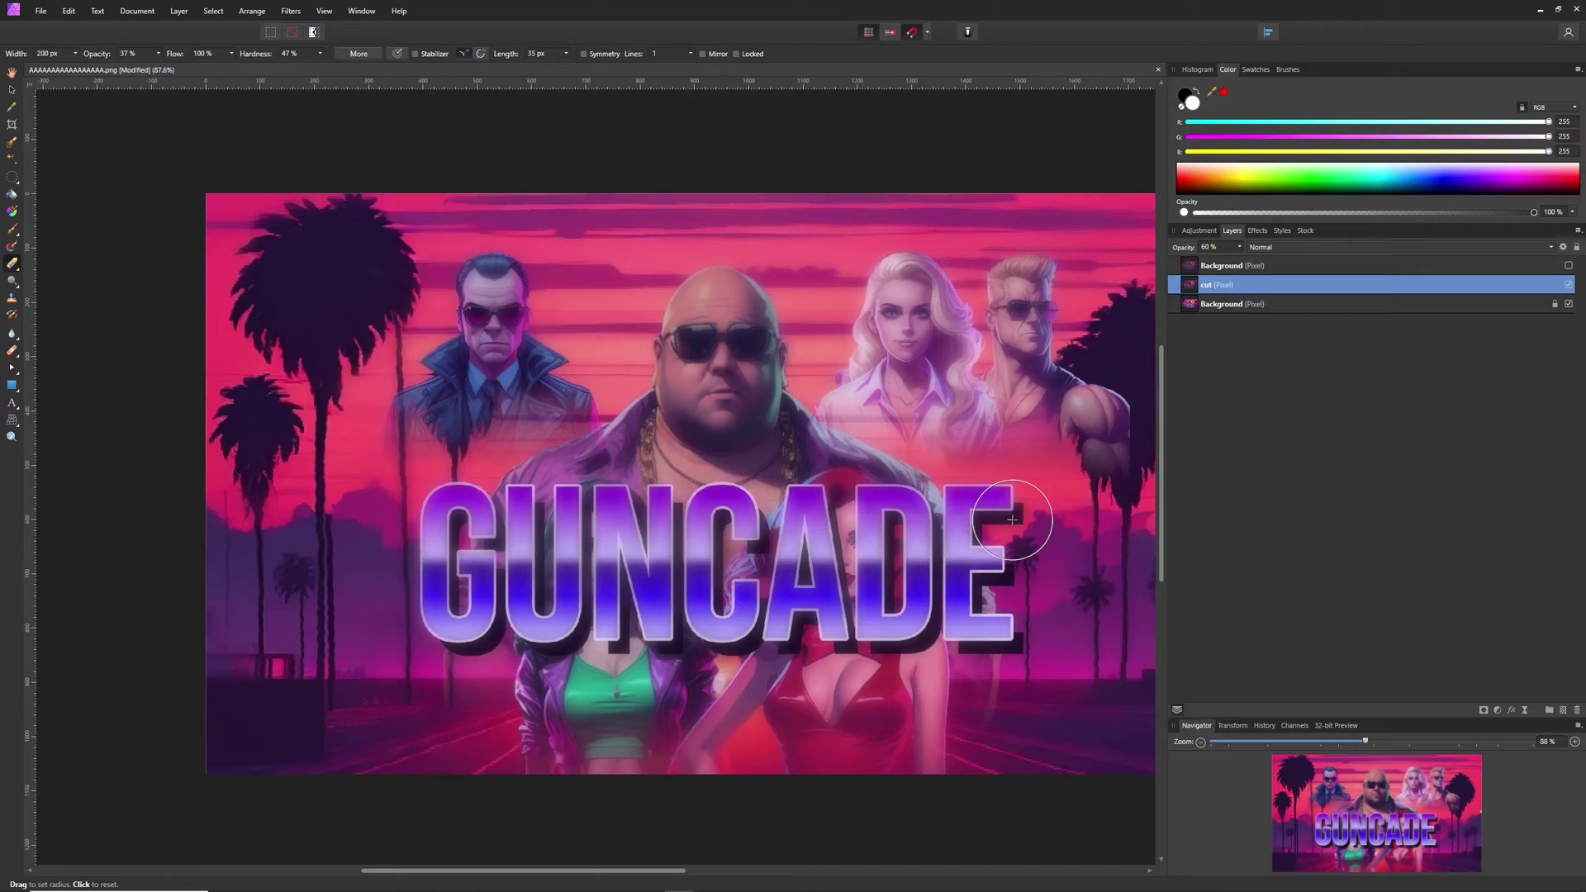